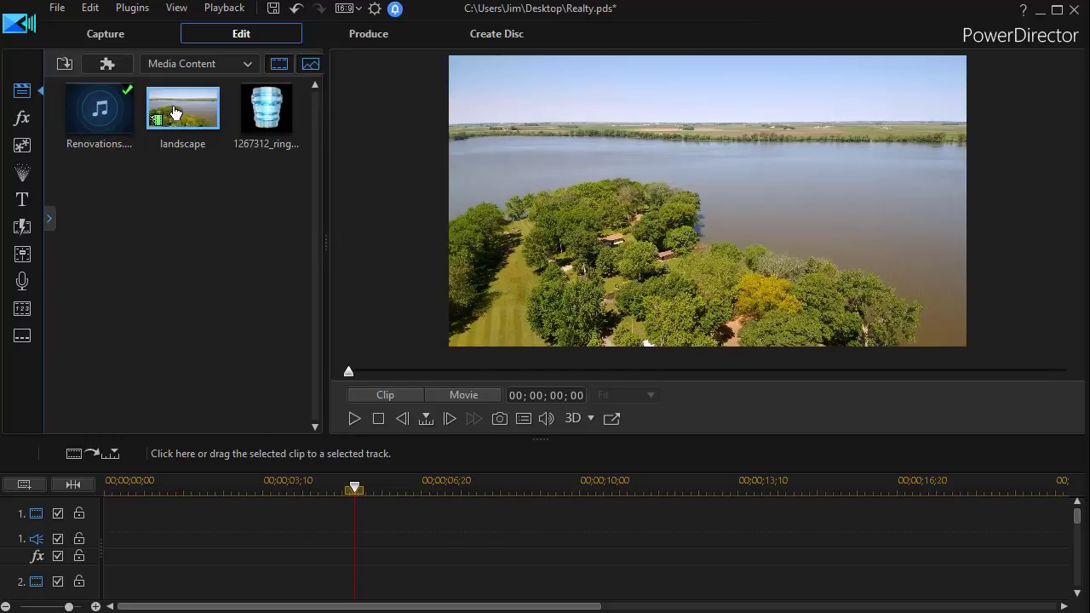
Place the landscape clip on video track 1 and the Renovations music on audio track 4
drag(173, 114, 106, 528)
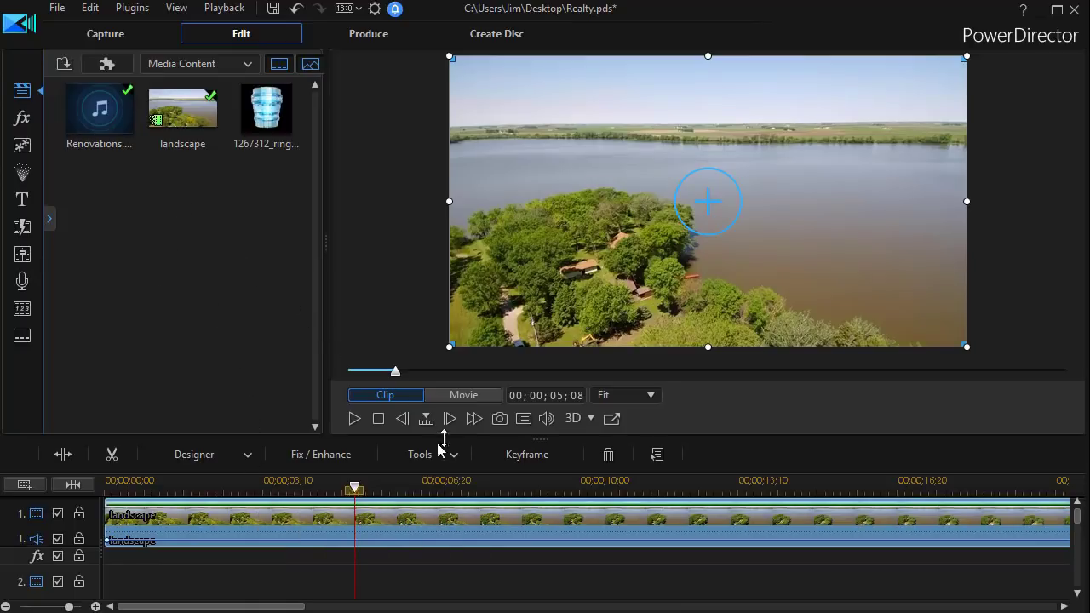
click(94, 118)
scroll(1076, 517, down, 1)
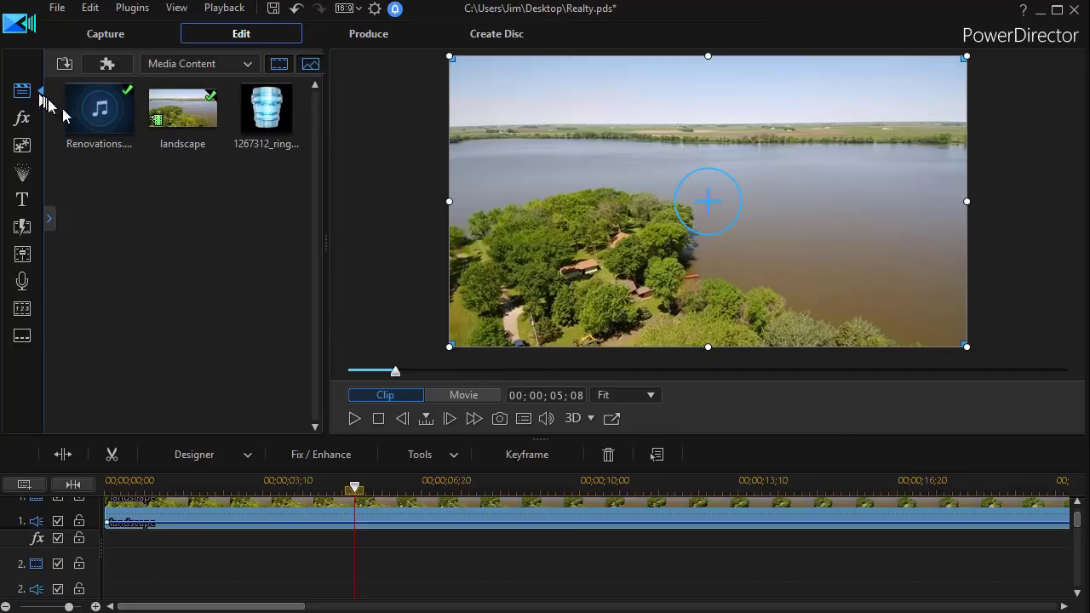
drag(88, 136, 85, 549)
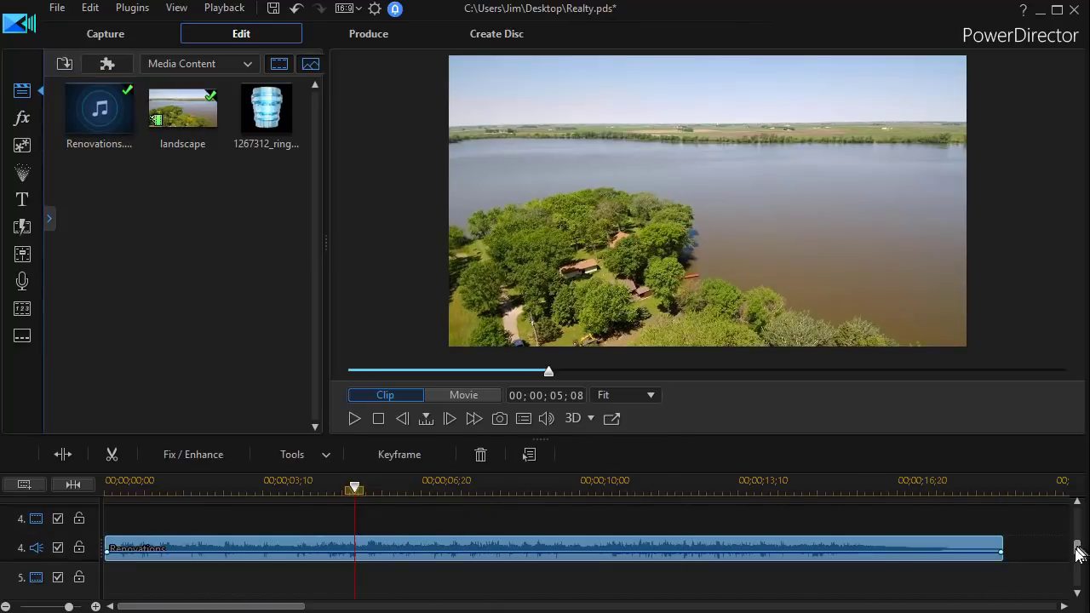
drag(1078, 548, 1051, 468)
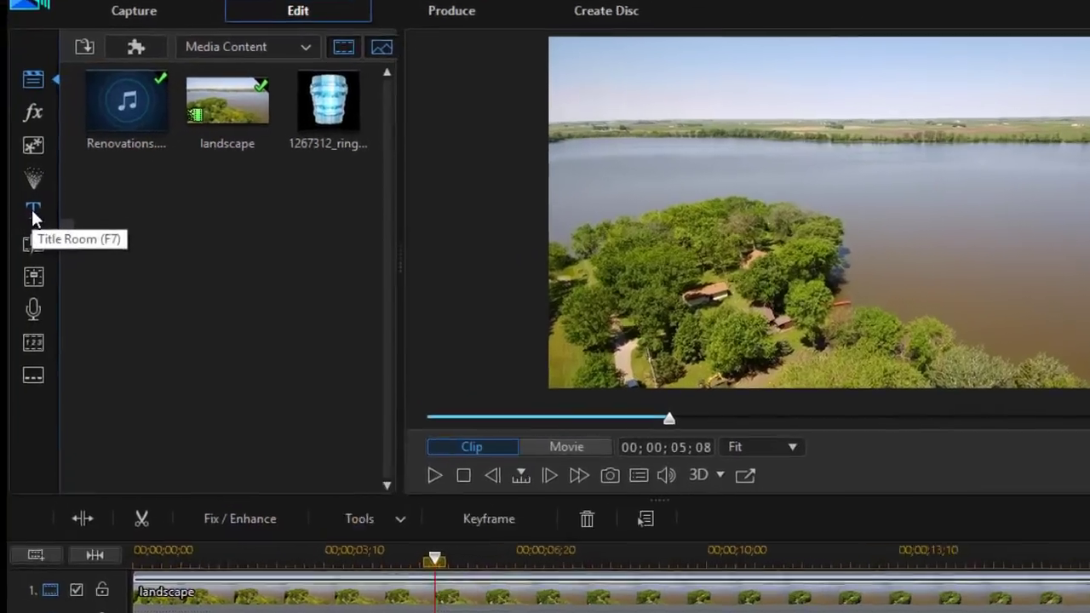
Add the Default title at the start of track 2 with a duration of 00;00;08;00
click(33, 215)
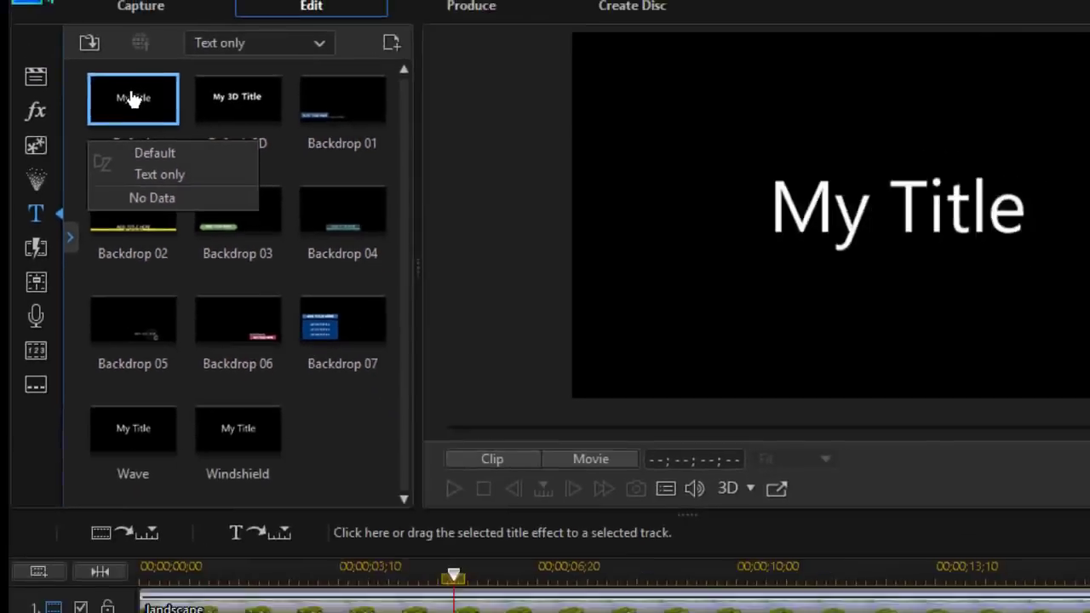
drag(133, 99, 102, 535)
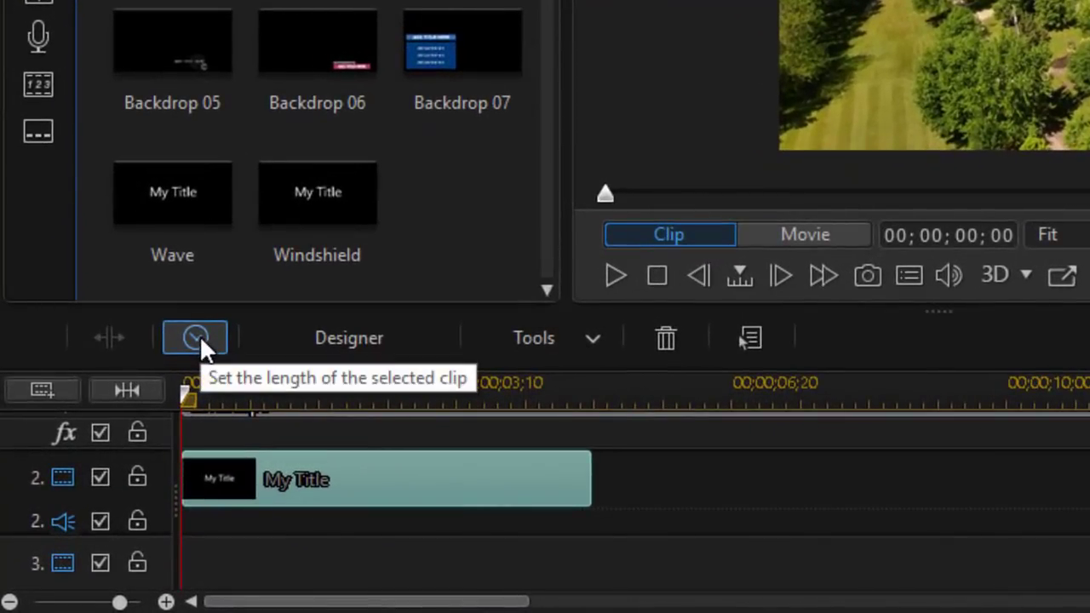
click(195, 338)
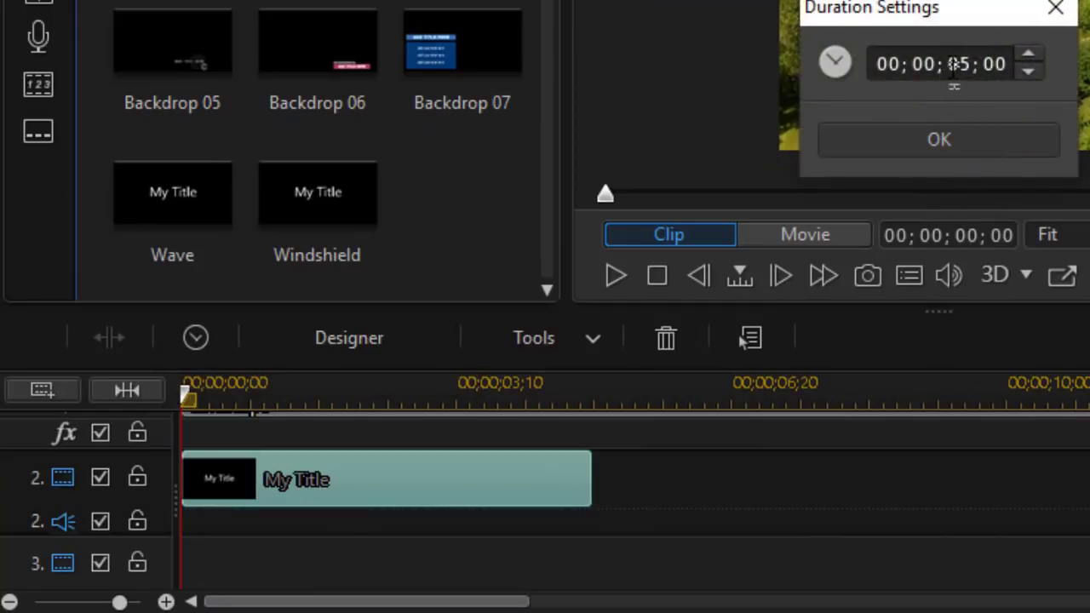
click(958, 67)
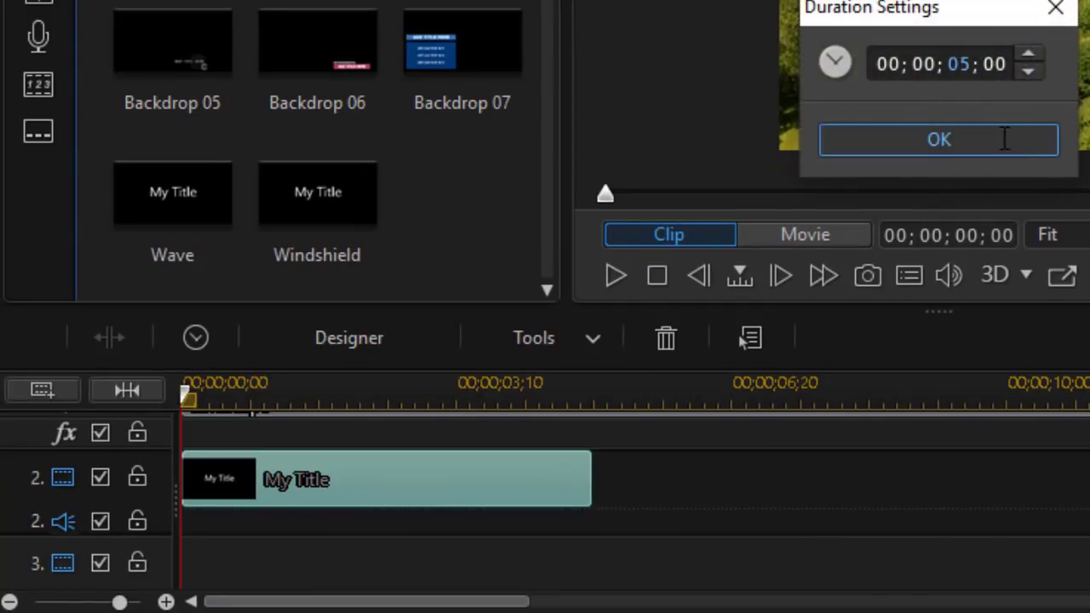
click(1004, 141)
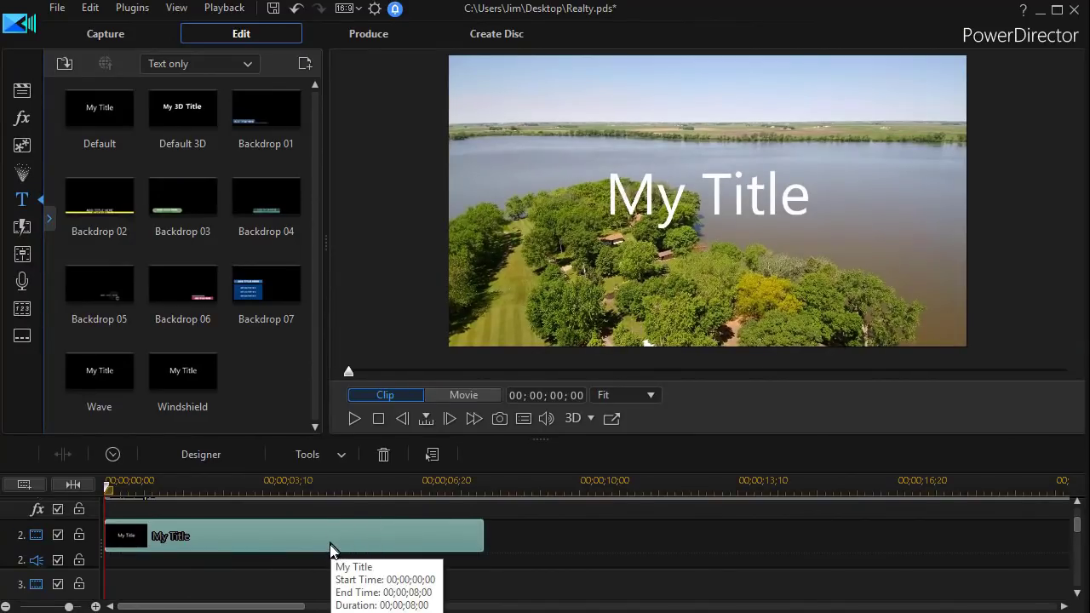
Open the title clip in Title Designer and switch its font to Script MT Bold
double_click(331, 536)
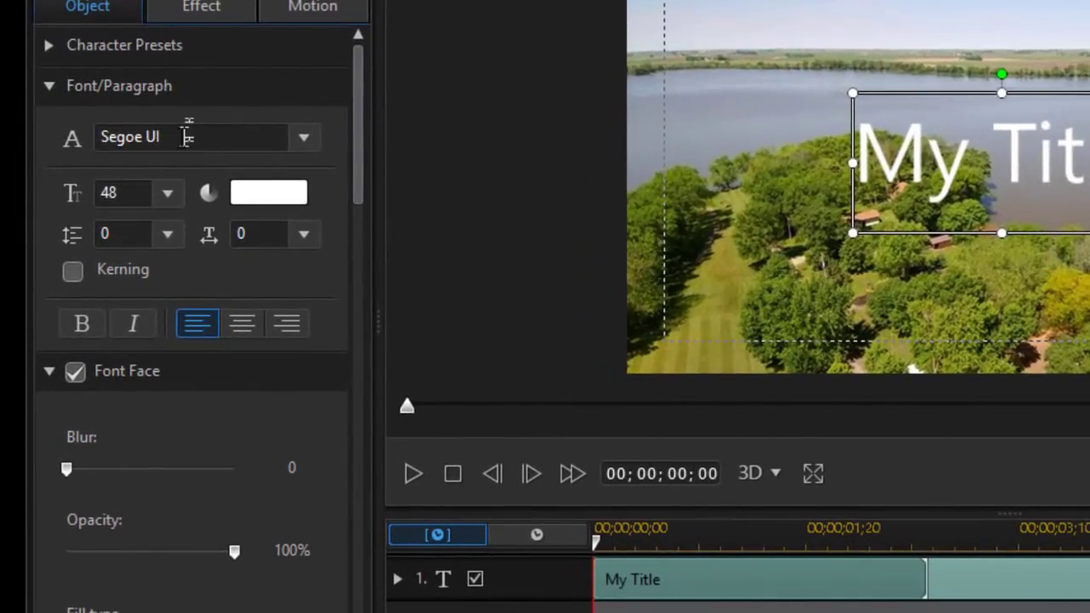
click(181, 137)
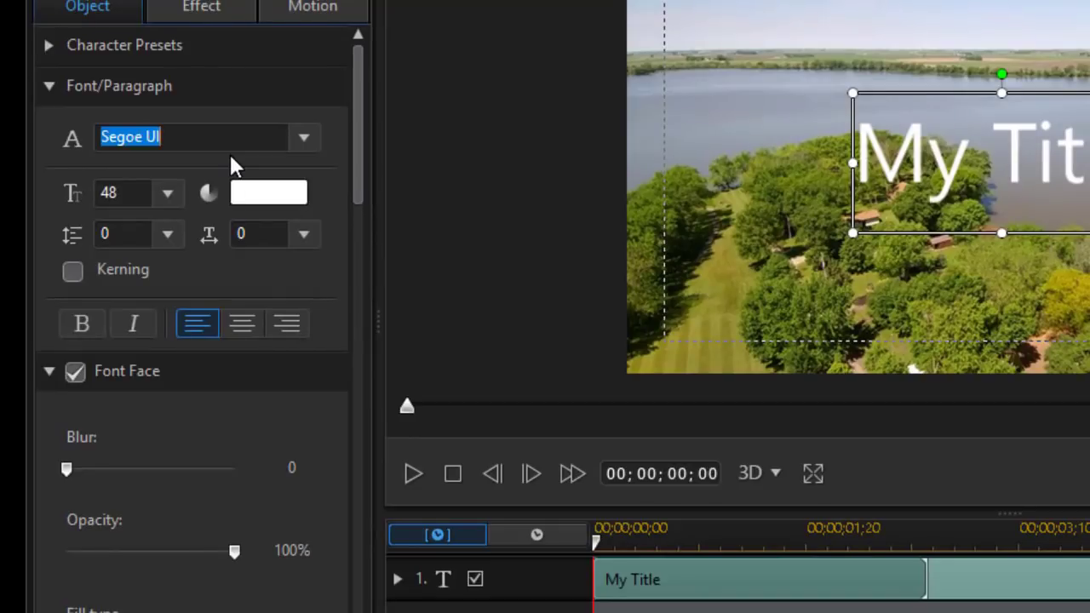
text(Script MT Bold)
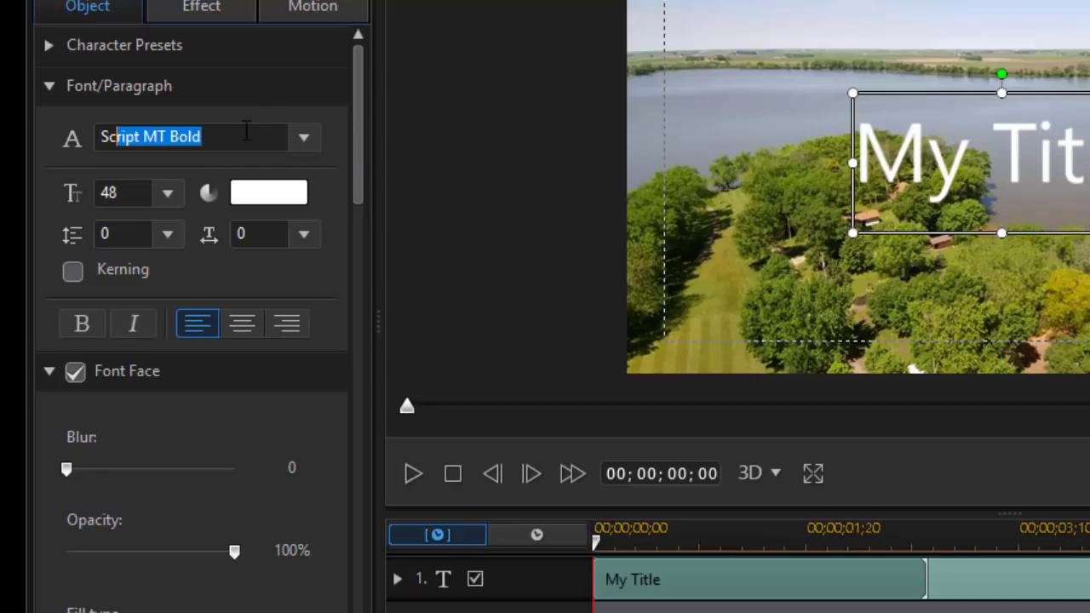
key(Return)
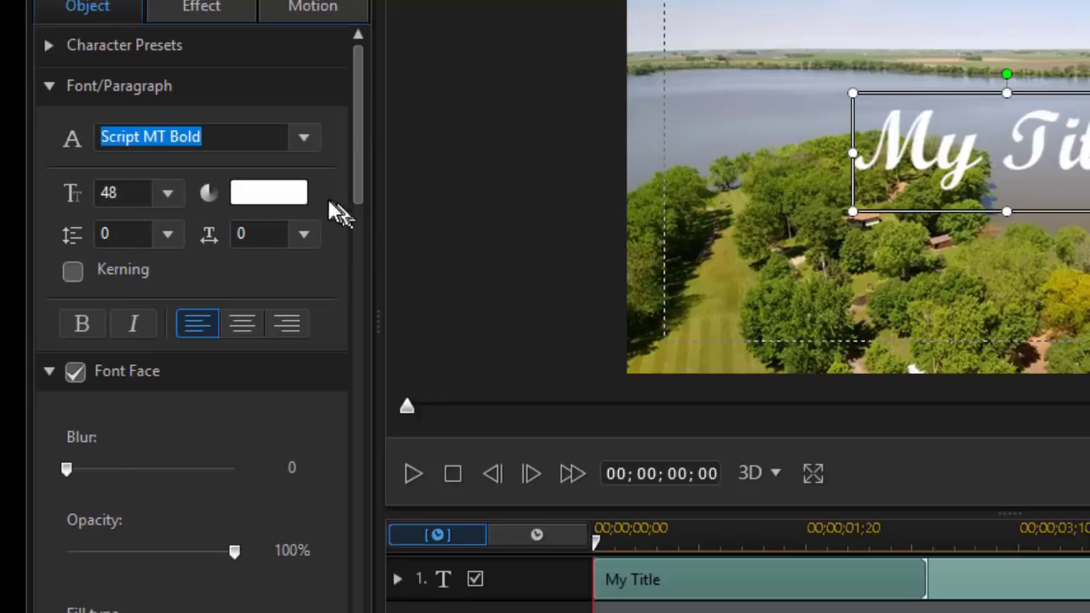
drag(353, 187, 361, 249)
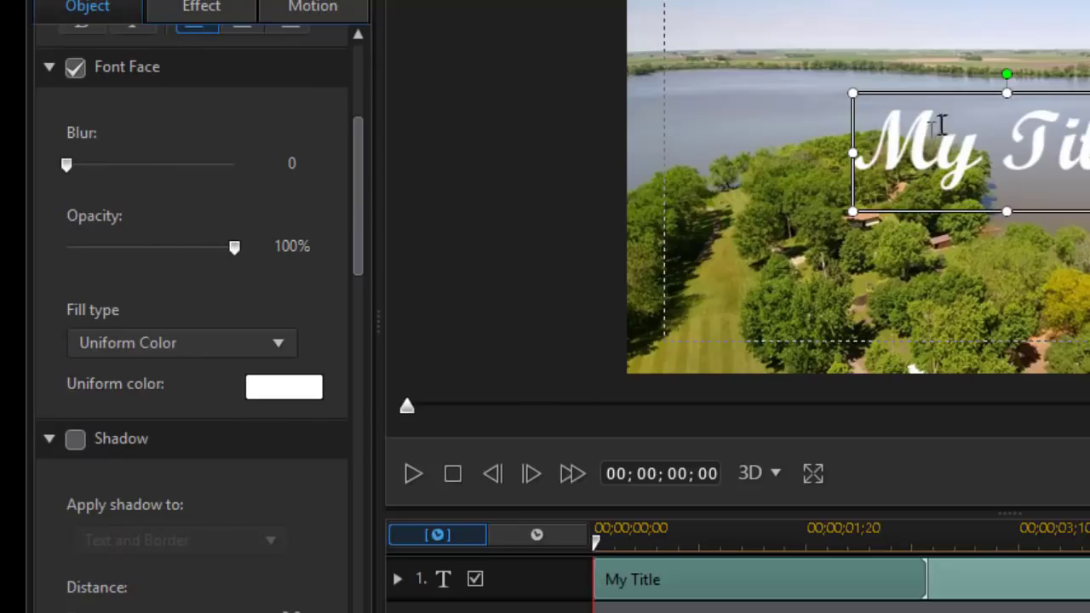
Fill the title text with a 2 Color Gradient from light pink to deep pink
click(280, 340)
click(251, 395)
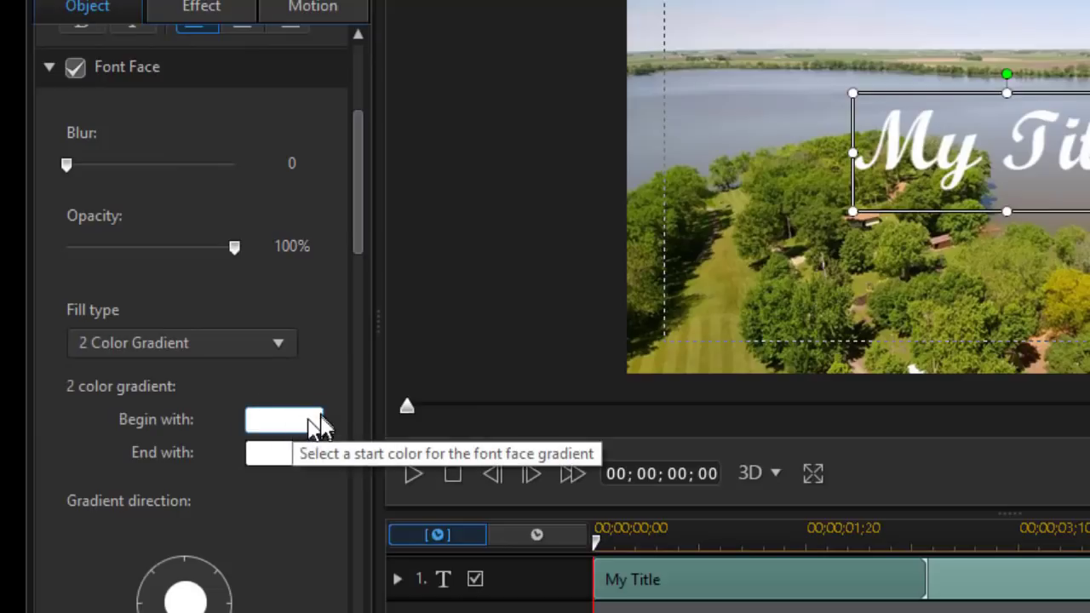
click(315, 421)
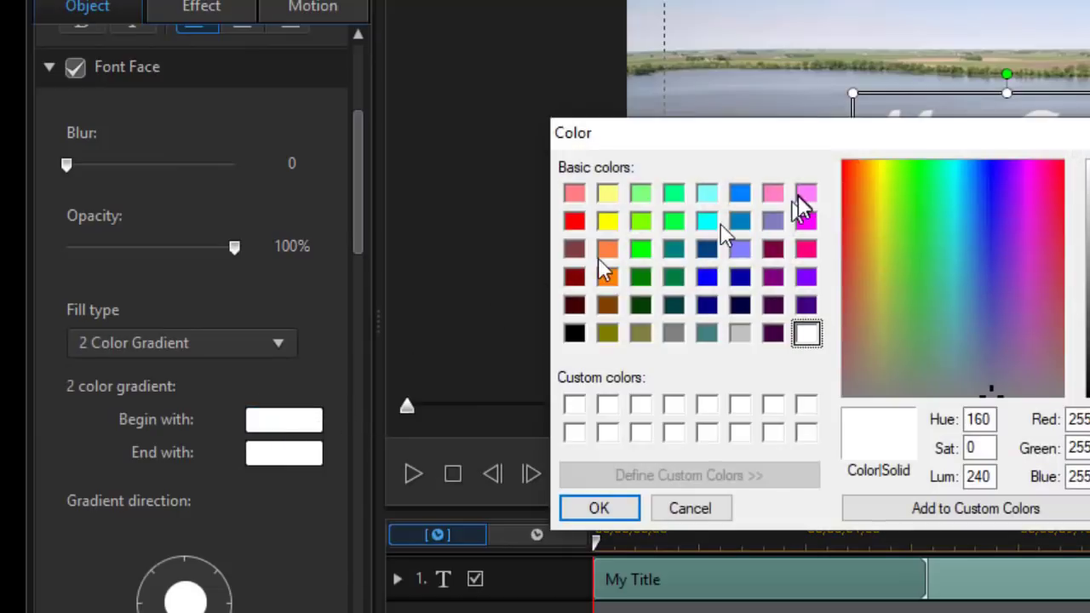
click(773, 193)
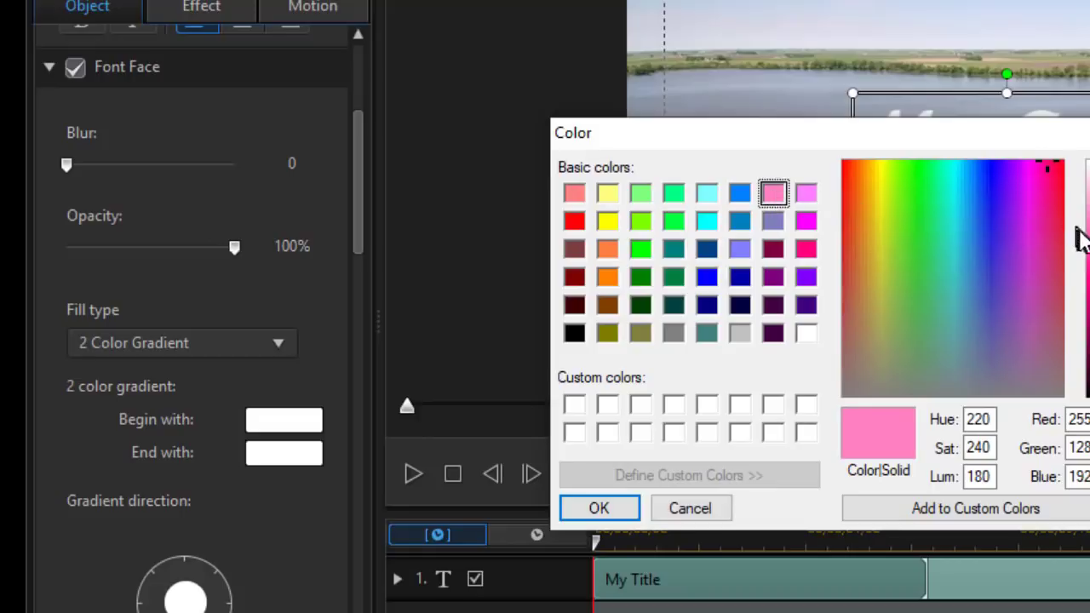
click(599, 509)
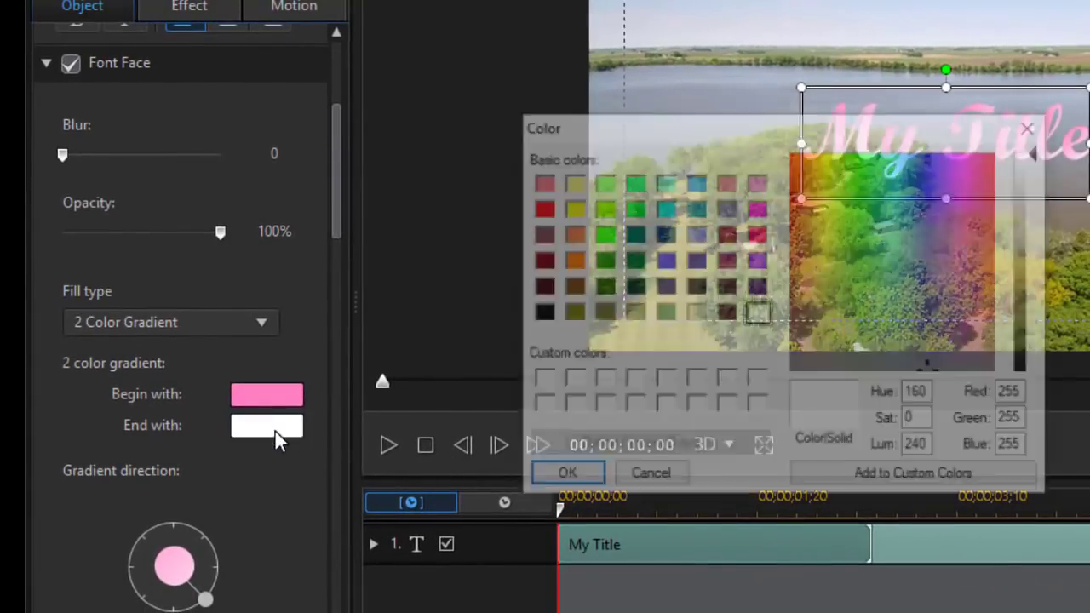
click(275, 430)
click(727, 181)
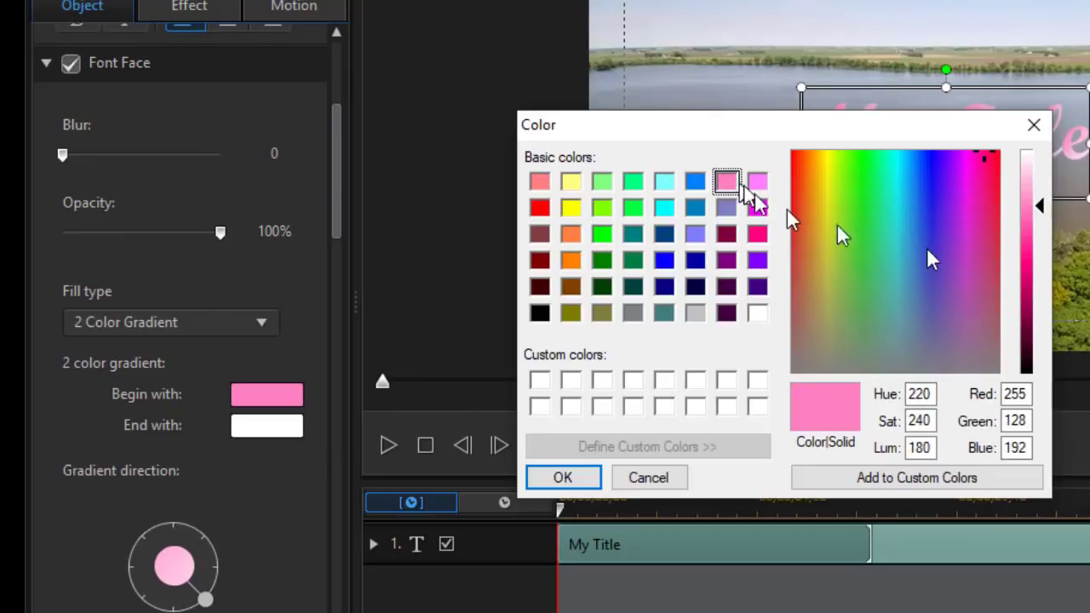
drag(1041, 207, 1039, 298)
click(562, 478)
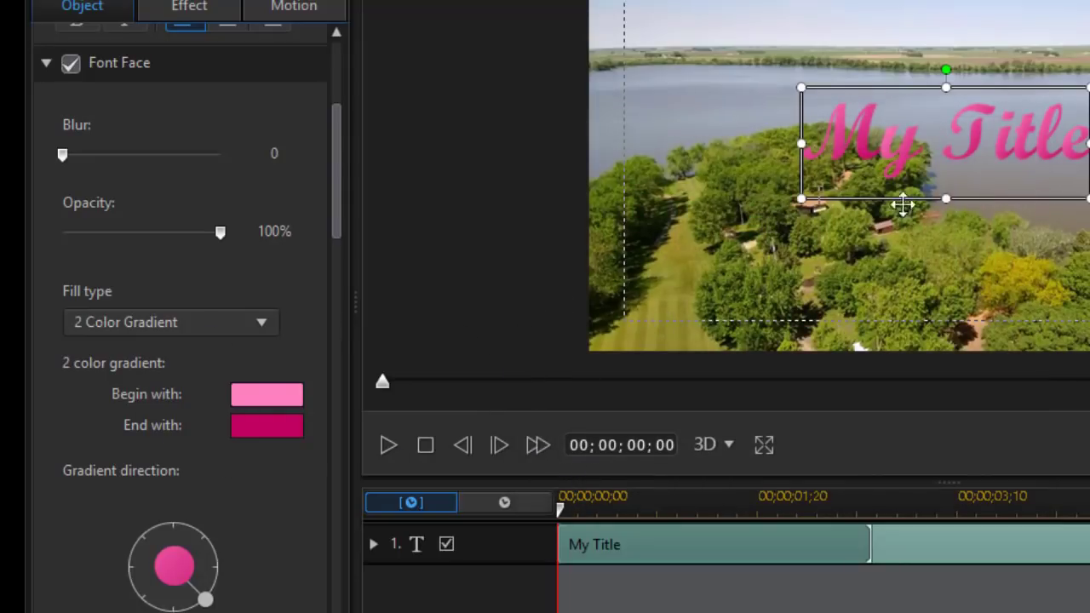
Turn on a white border around the title lettering and set its size to 2
drag(338, 195, 328, 438)
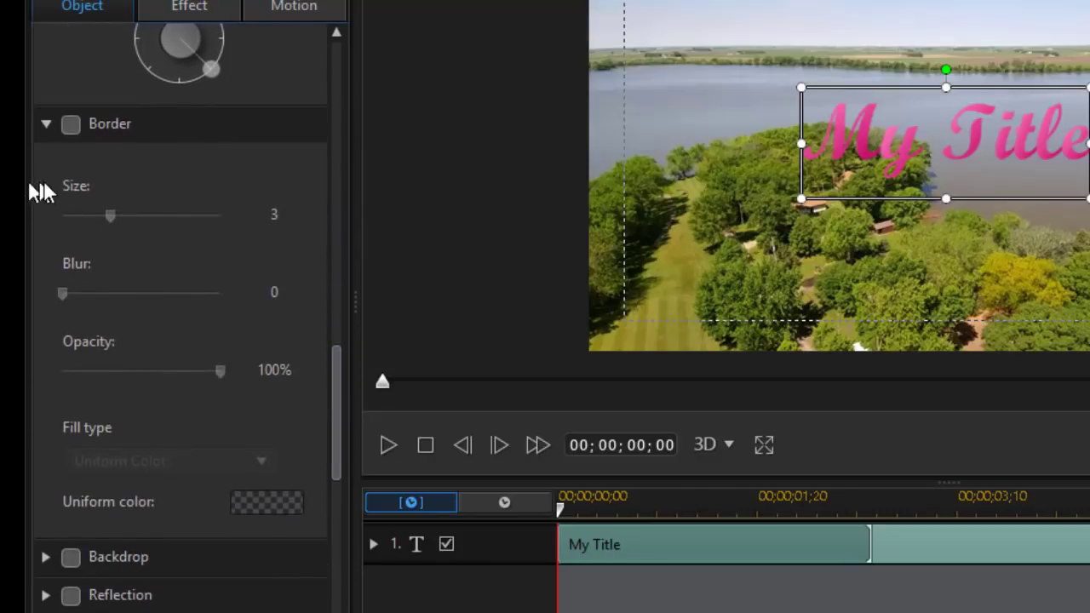
click(68, 128)
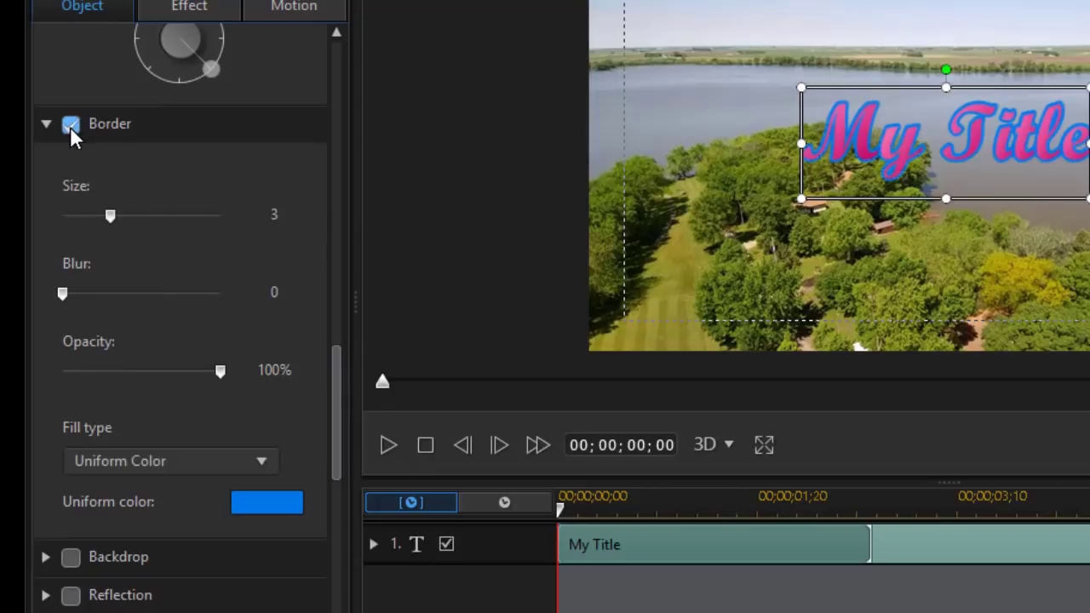
click(264, 505)
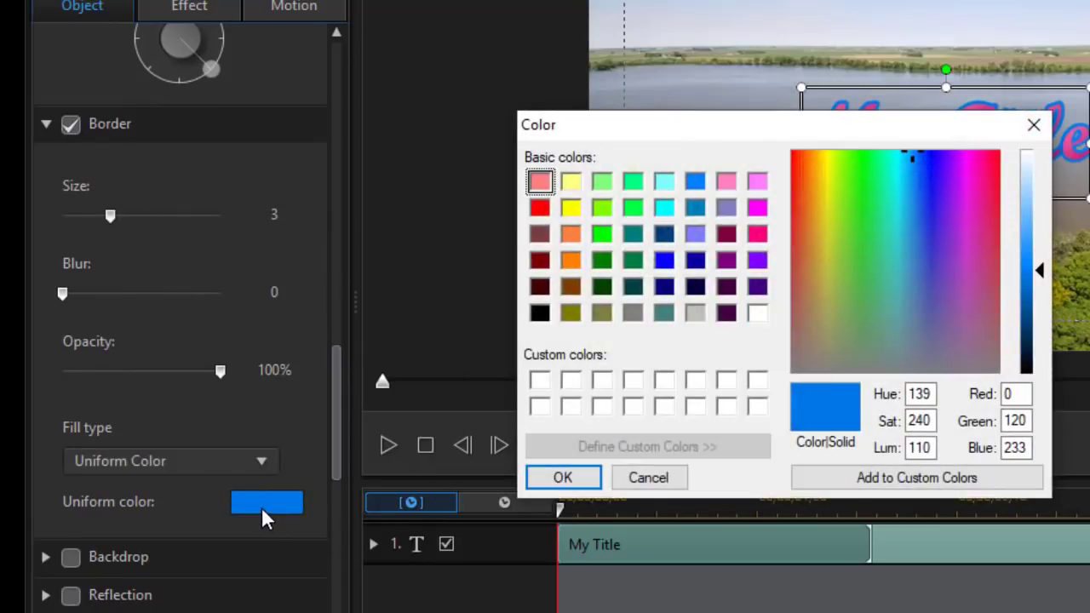
click(757, 312)
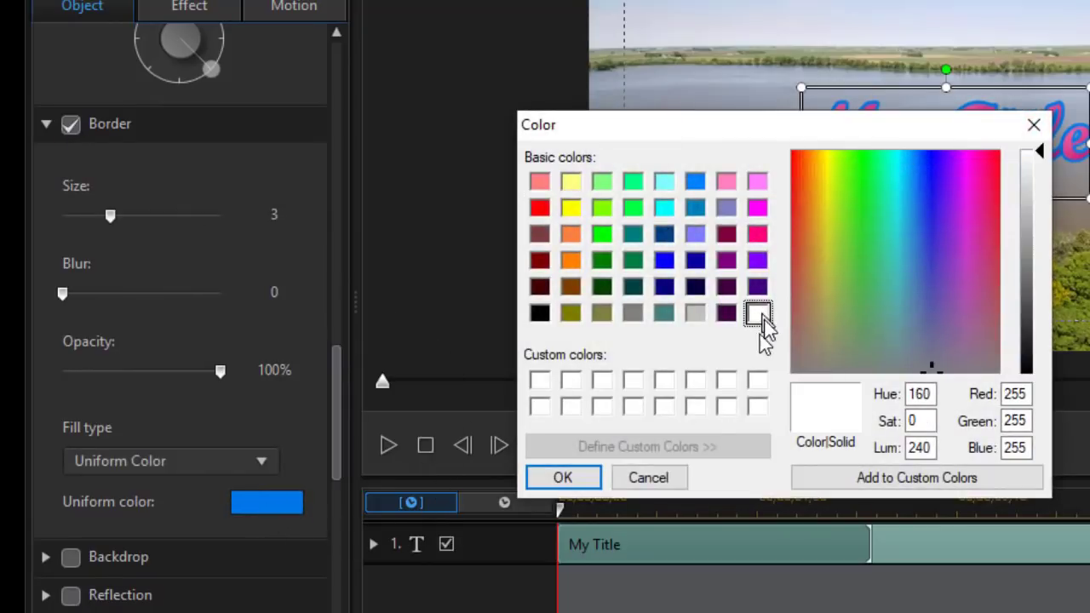
click(571, 481)
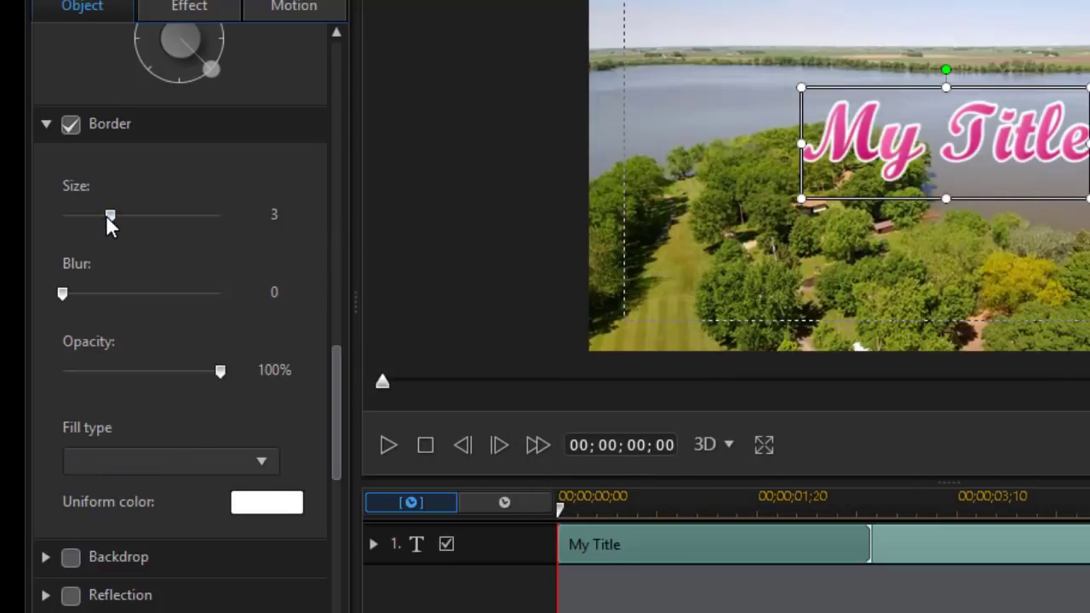
drag(105, 220, 97, 223)
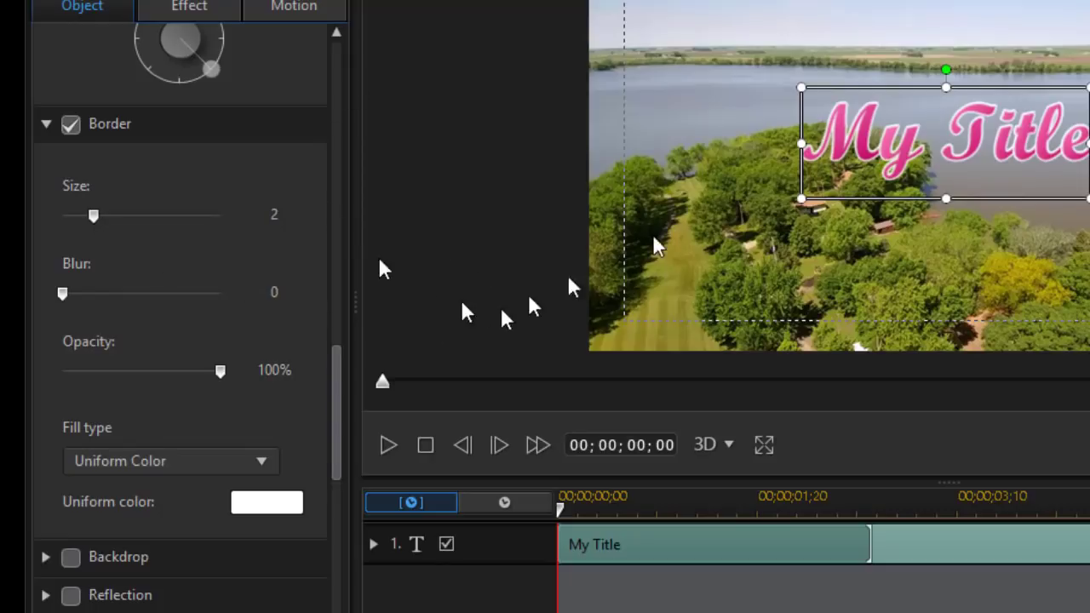
double_click(874, 132)
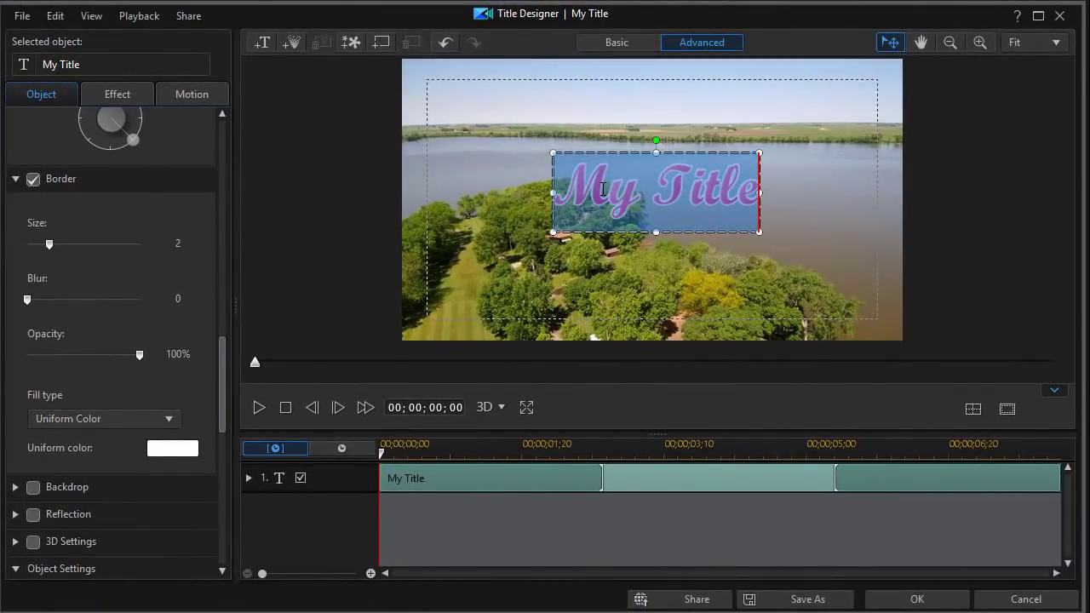
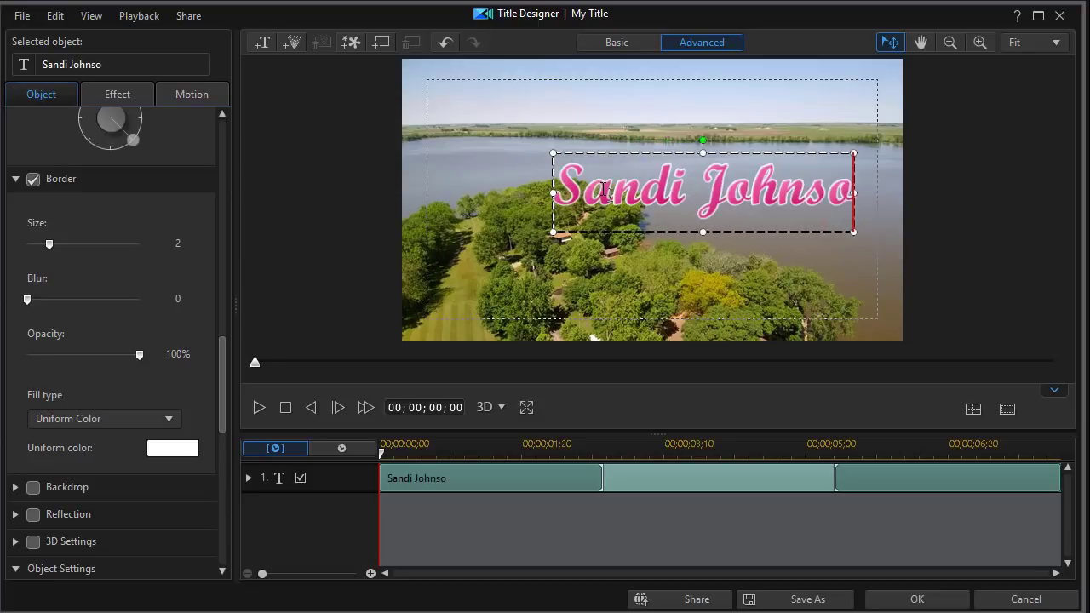
Replace the 'My Title' text with the person's full name
click(797, 271)
click(704, 195)
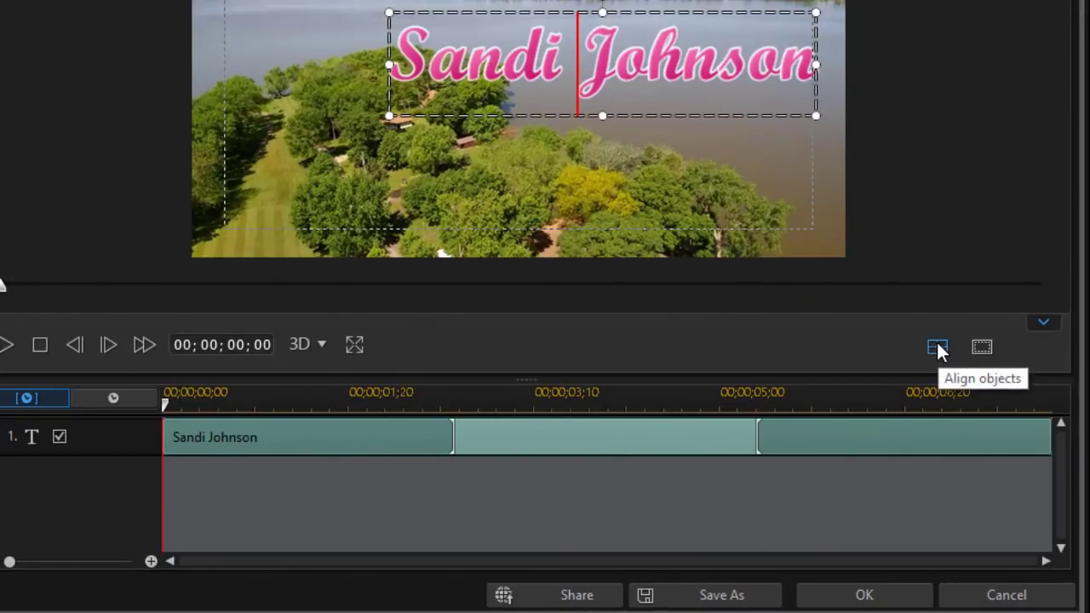
Align the name title to Horizontal Center and Vertical Center on the canvas
click(939, 349)
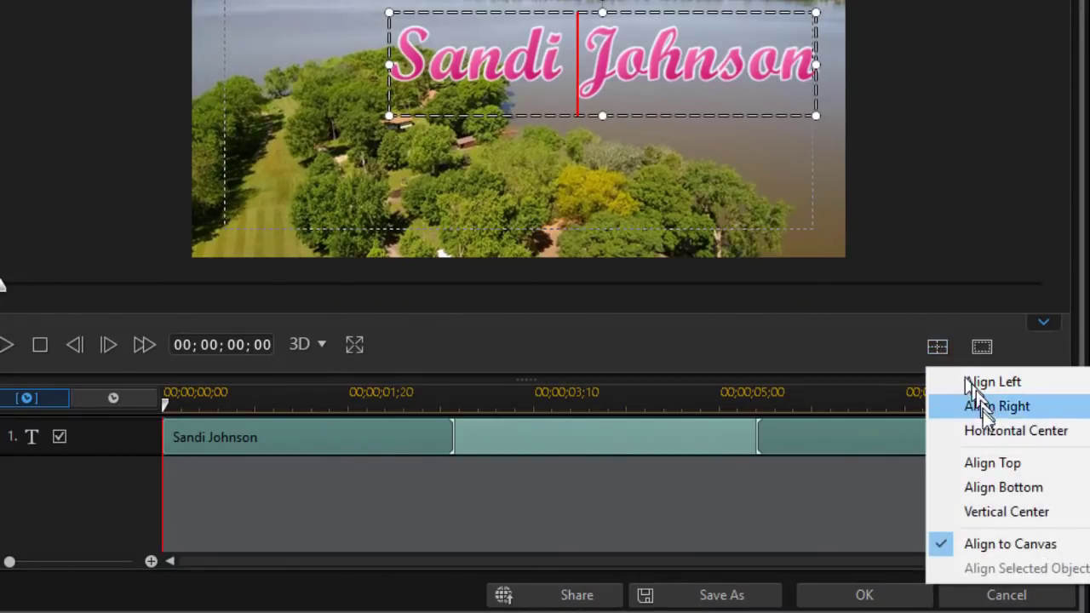
click(988, 430)
click(938, 348)
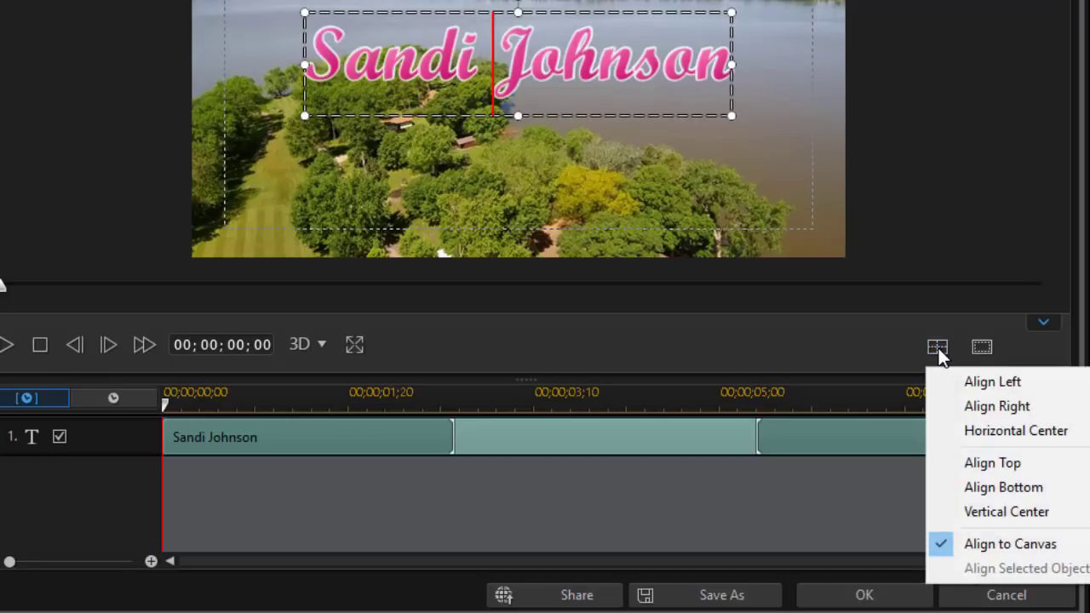
click(991, 514)
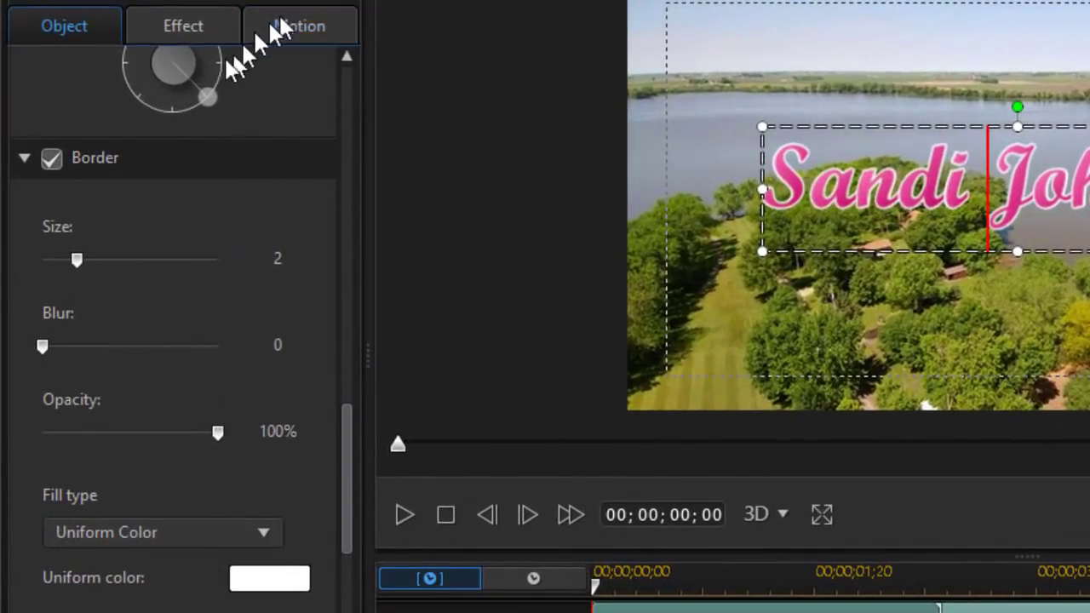
Browse the Starting Effect choices on the Effect tab, then return to the Object settings
click(194, 25)
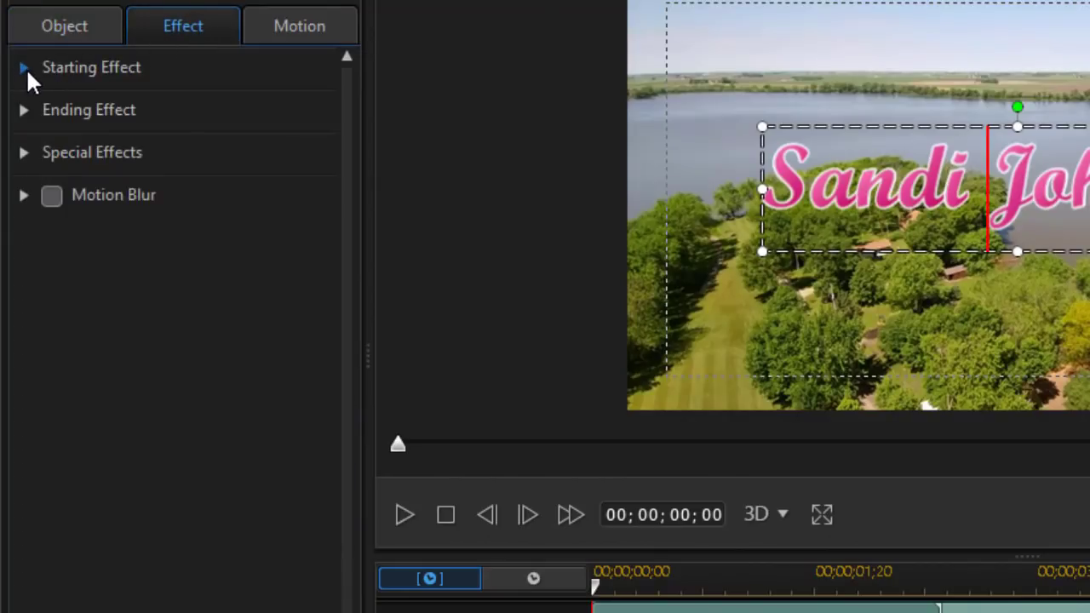
click(26, 68)
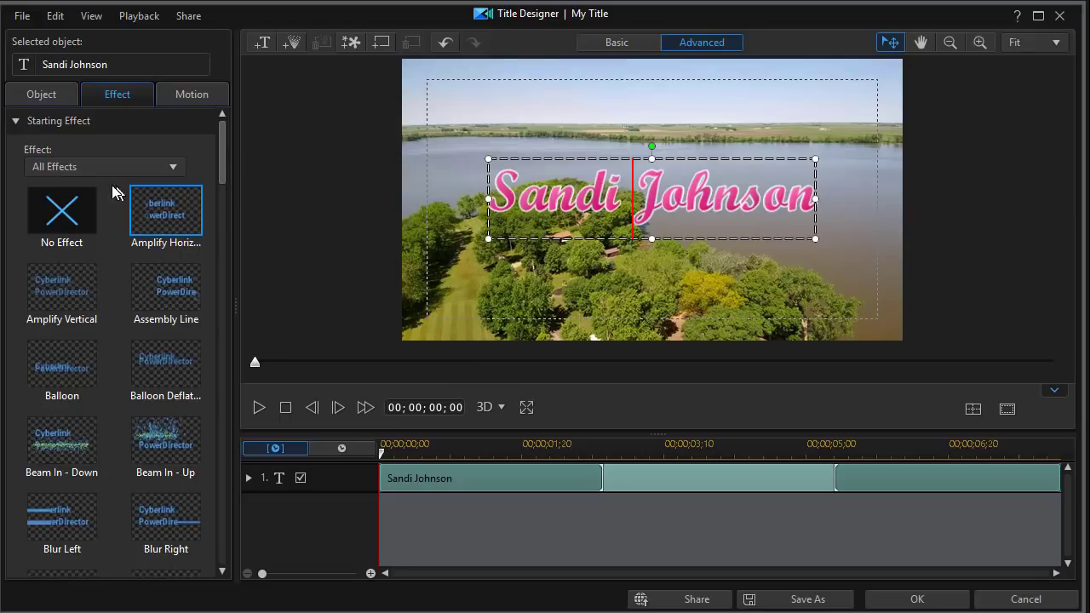
click(50, 95)
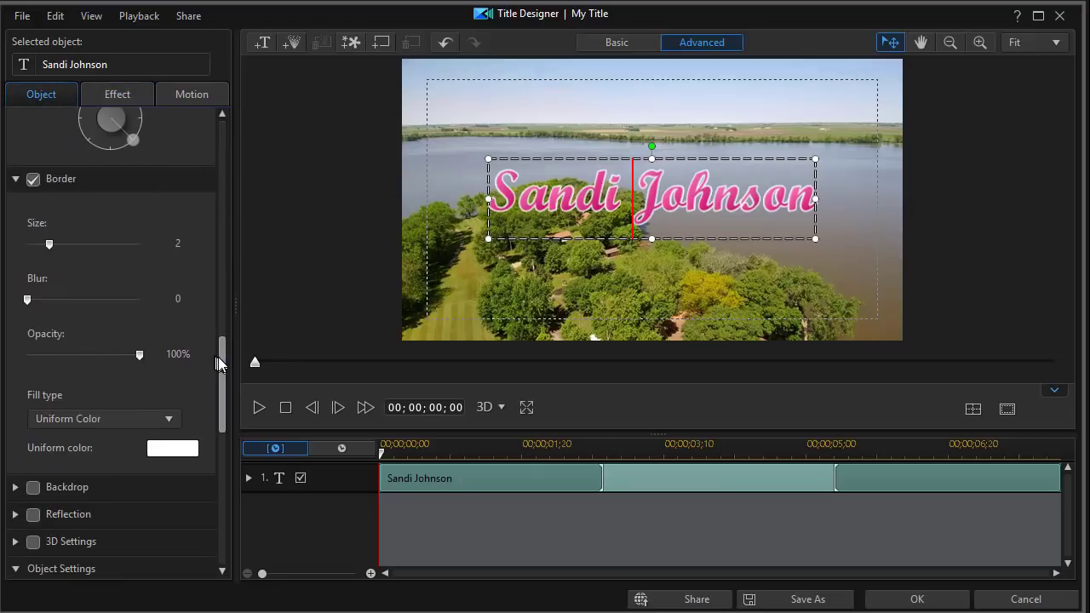
Set the title's font size to 38
drag(220, 365, 219, 129)
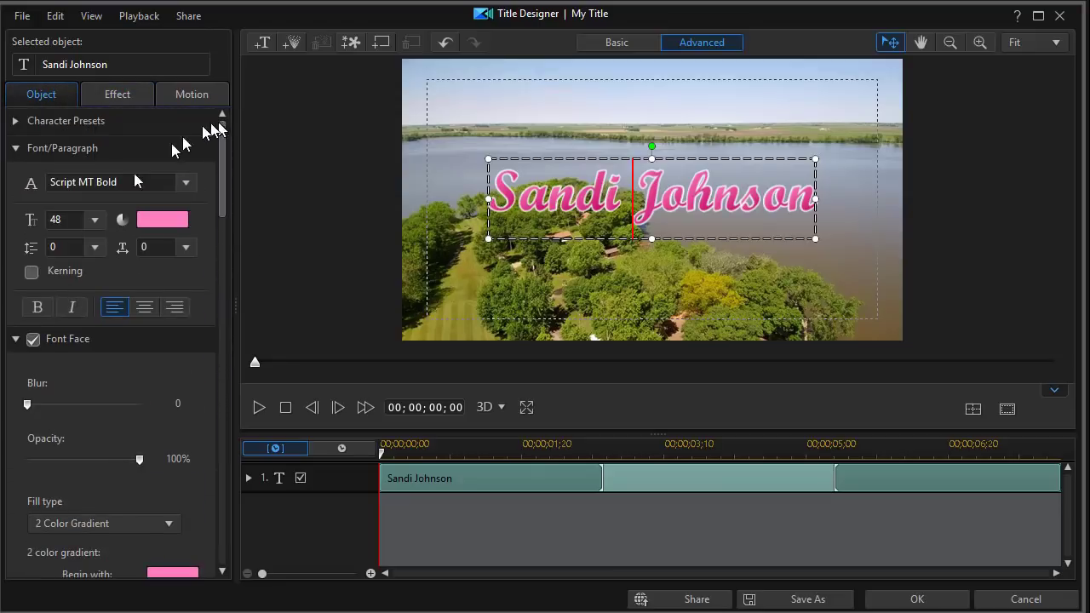
double_click(69, 221)
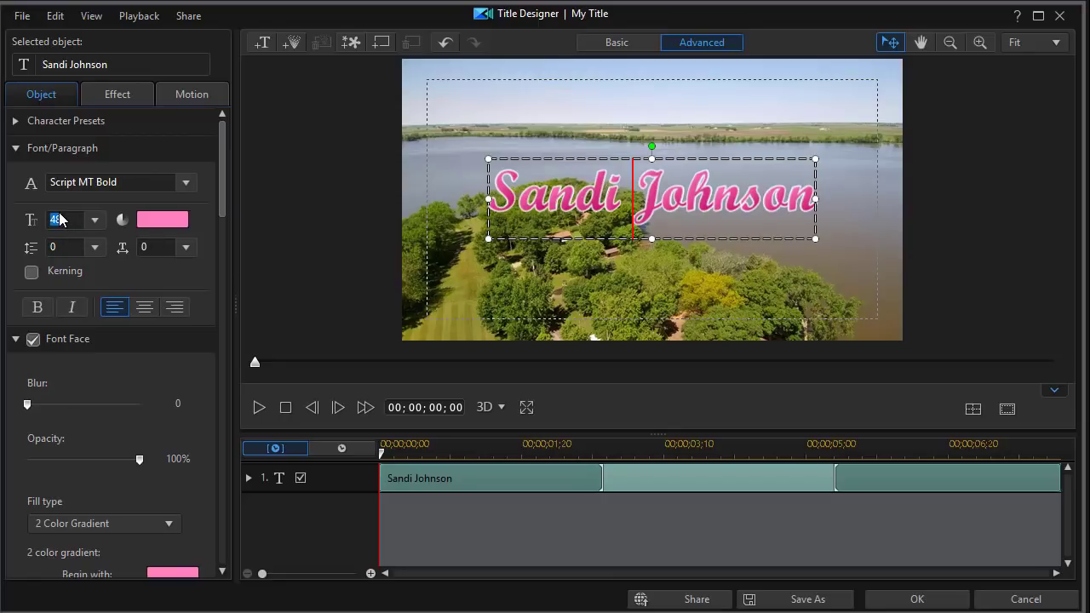
text(38)
key(ctrl+a)
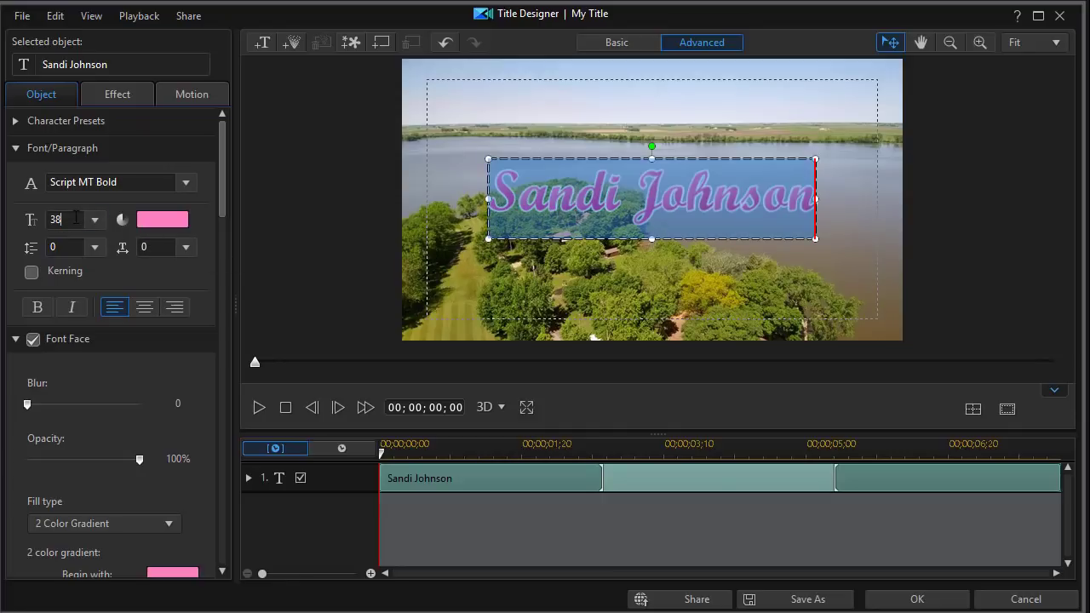
key(Return)
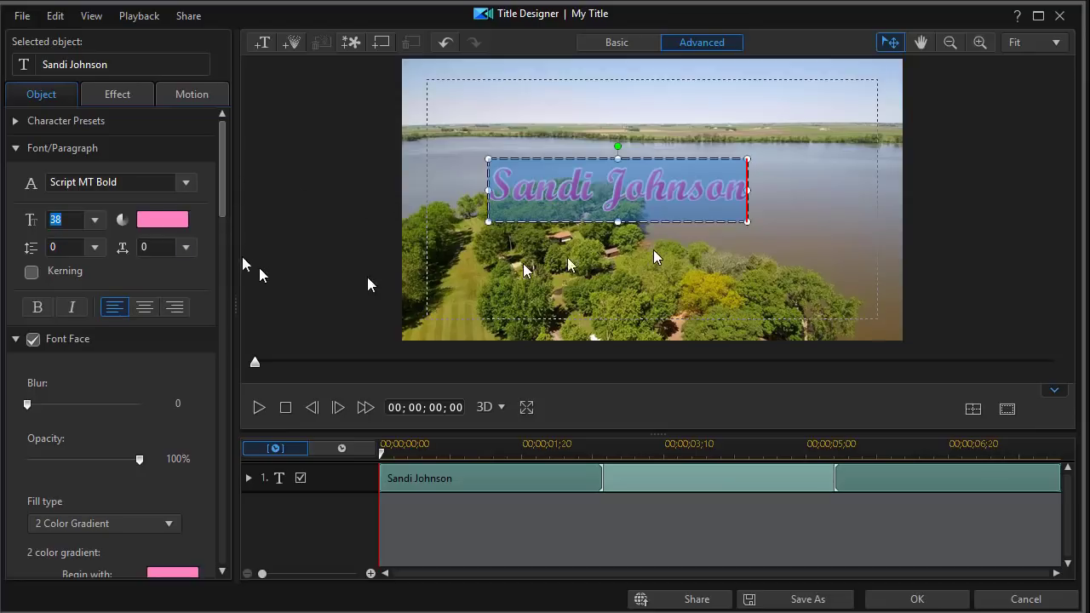
Re-centre the smaller title horizontally and vertically, then deselect it
click(974, 411)
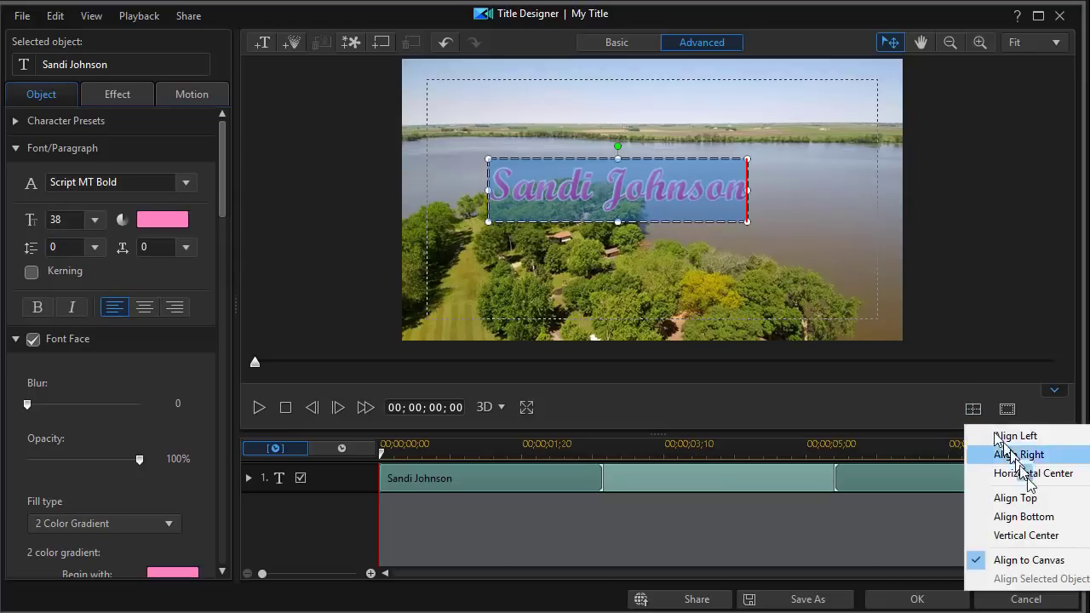
click(1029, 474)
click(975, 412)
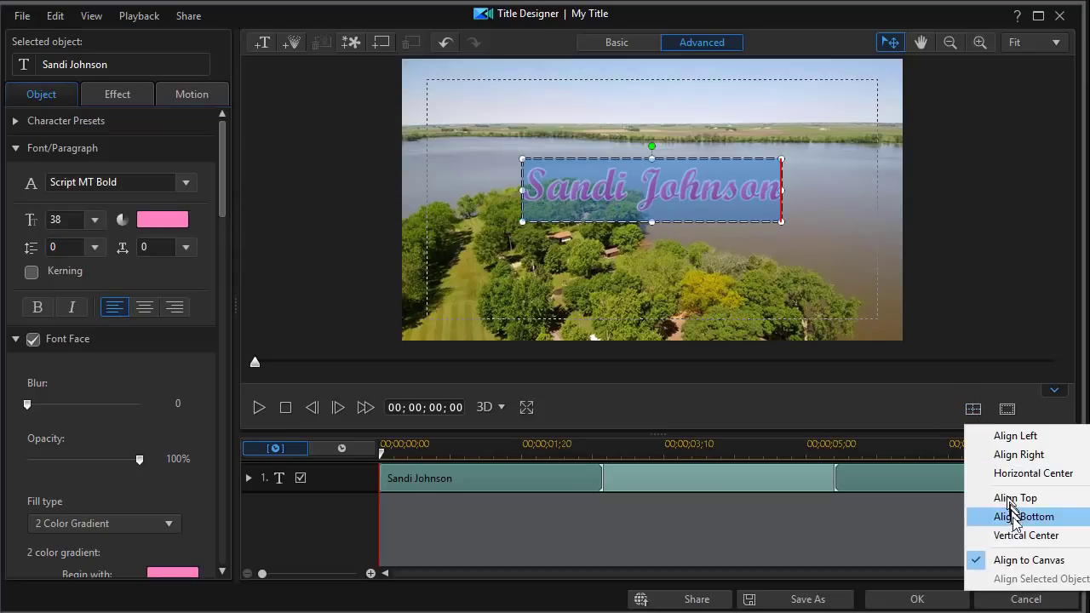
click(1008, 533)
click(514, 161)
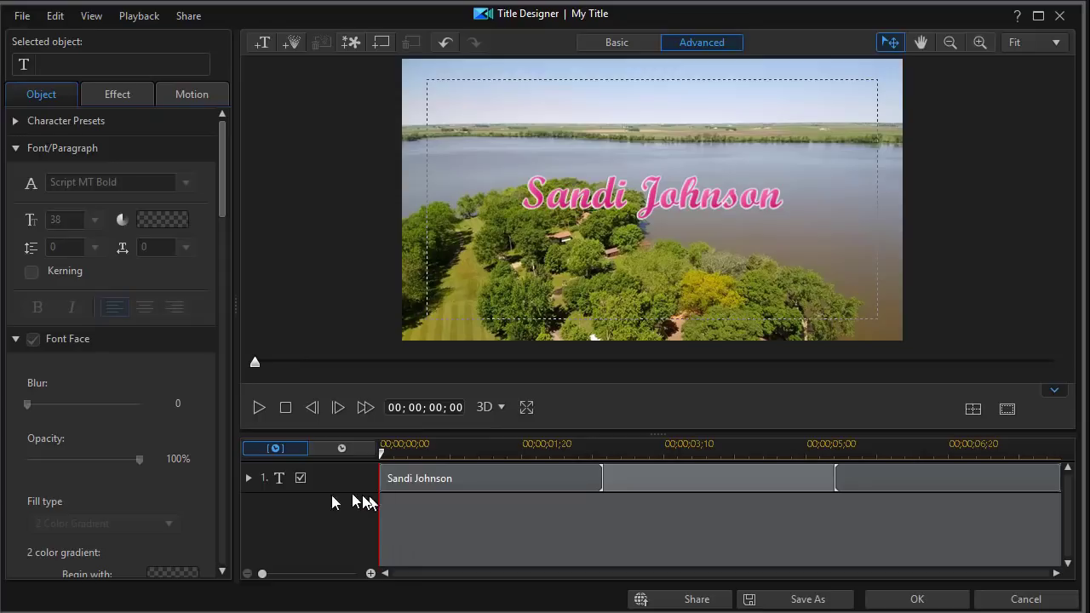
click(249, 479)
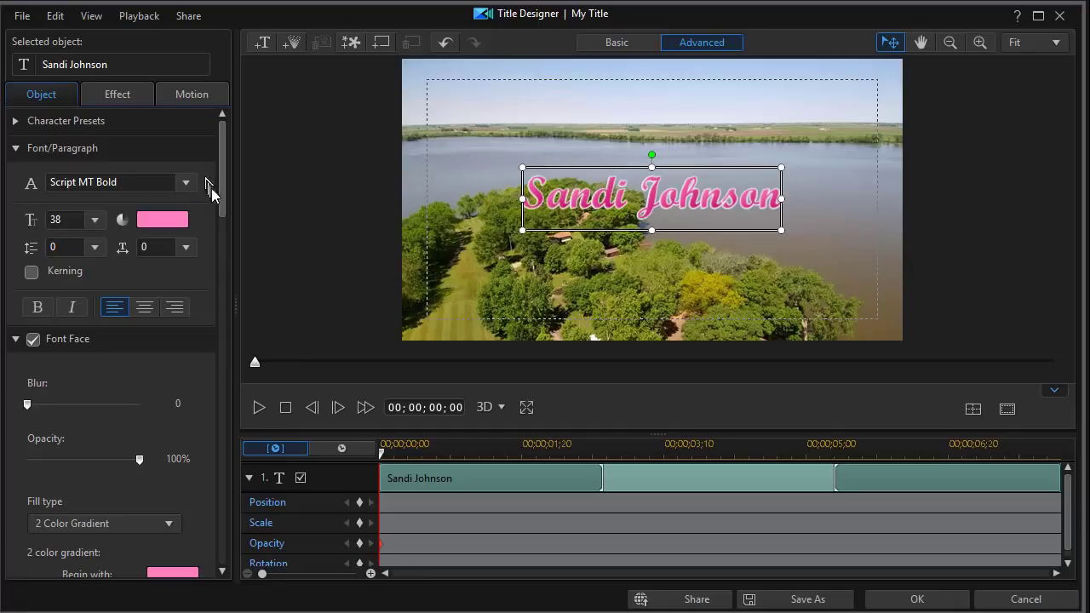
Keyframe an opacity fade-in: 0% at 00;00;00;00, full at 00;00;02;19, lowered at 00;00;01;11
drag(222, 196, 226, 419)
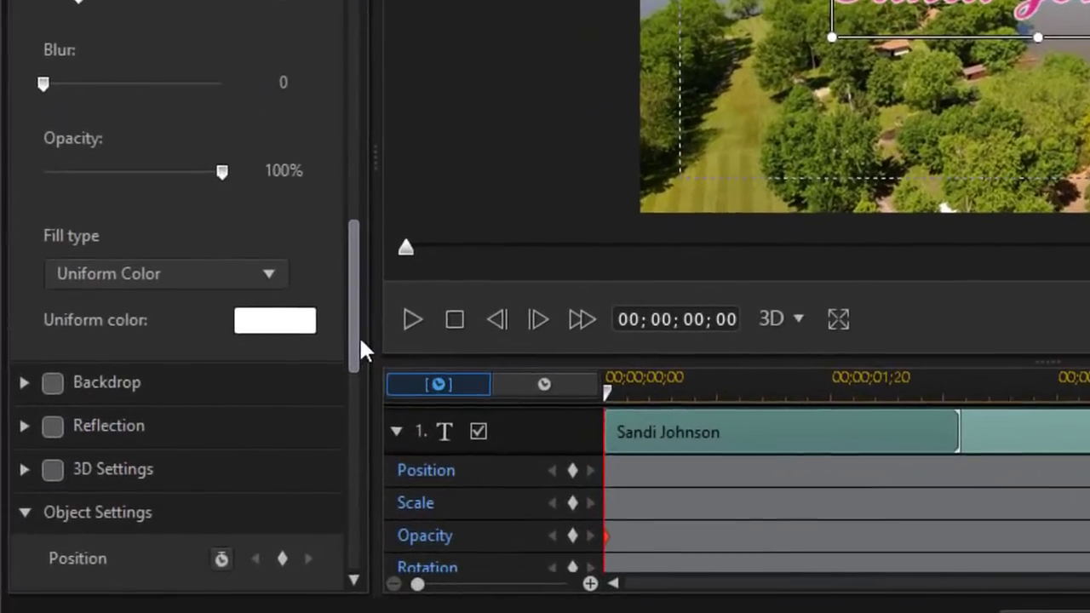
drag(361, 340, 359, 464)
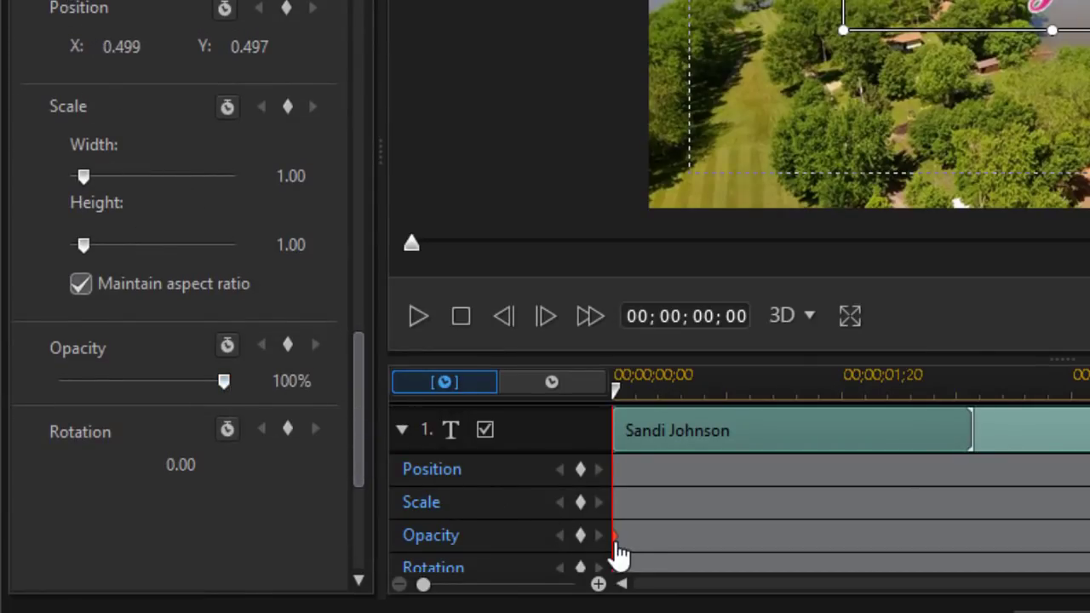
drag(619, 397, 985, 432)
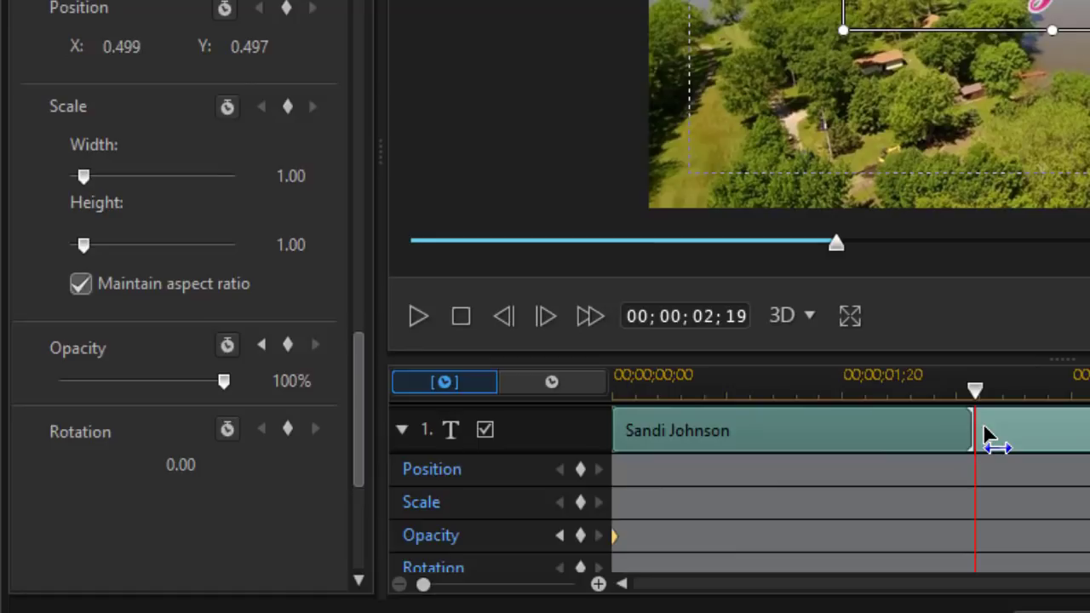
click(581, 538)
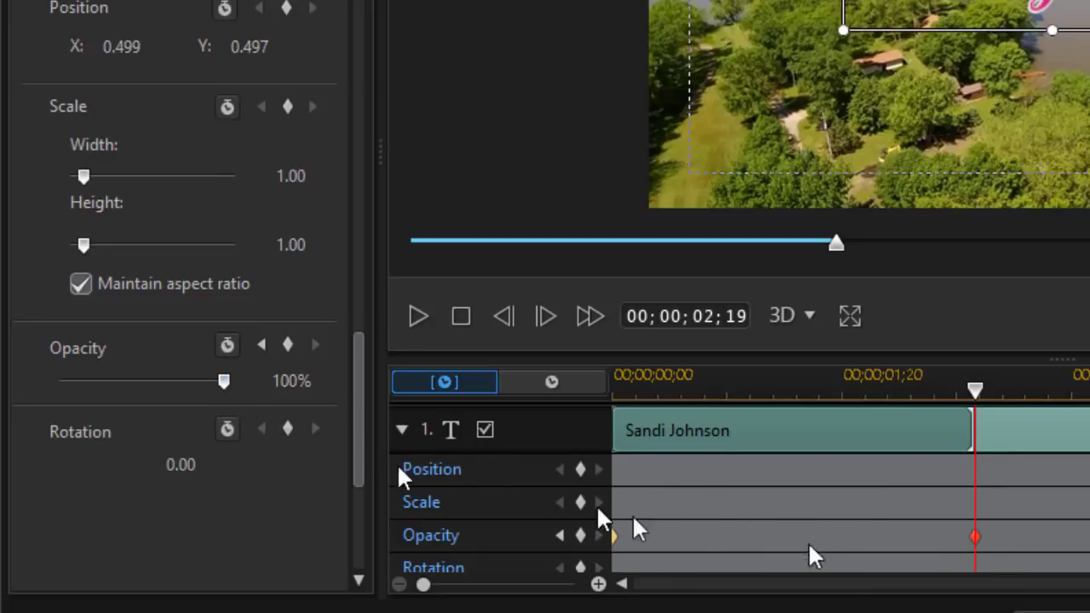
click(559, 536)
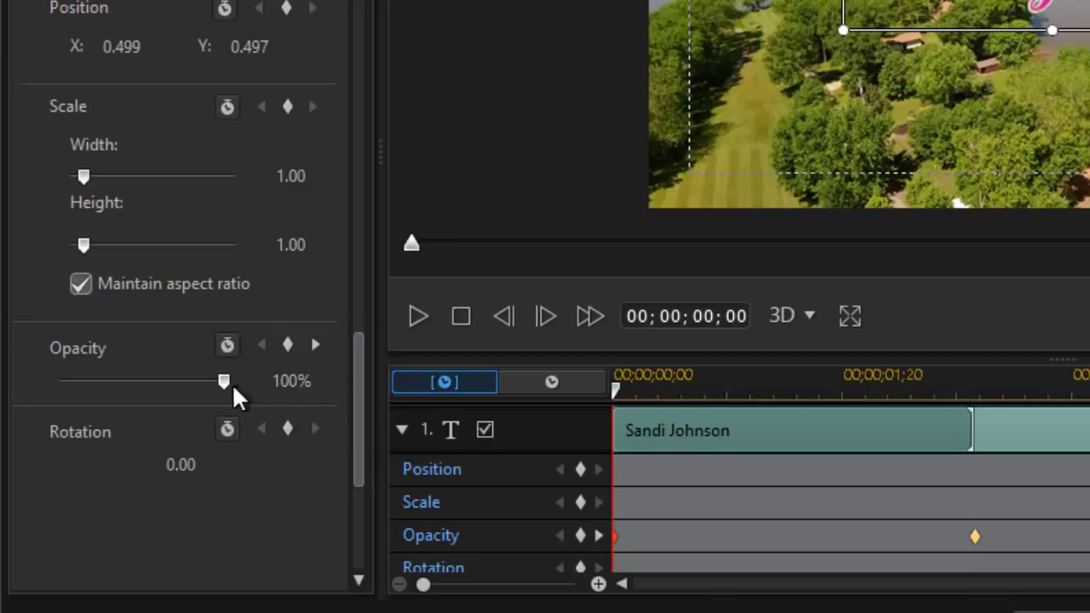
drag(218, 383, 10, 384)
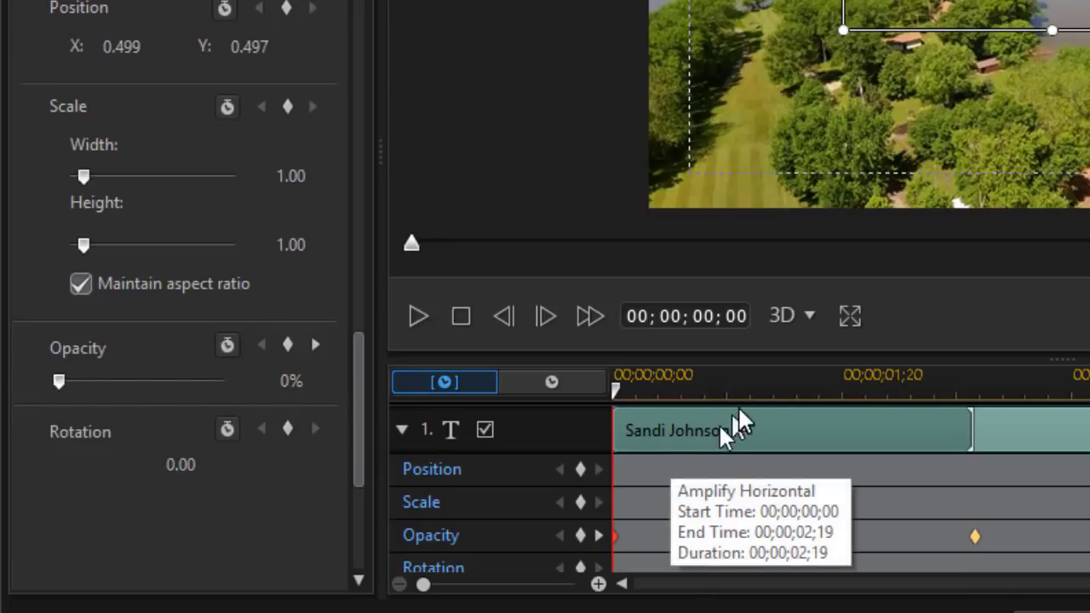
click(799, 387)
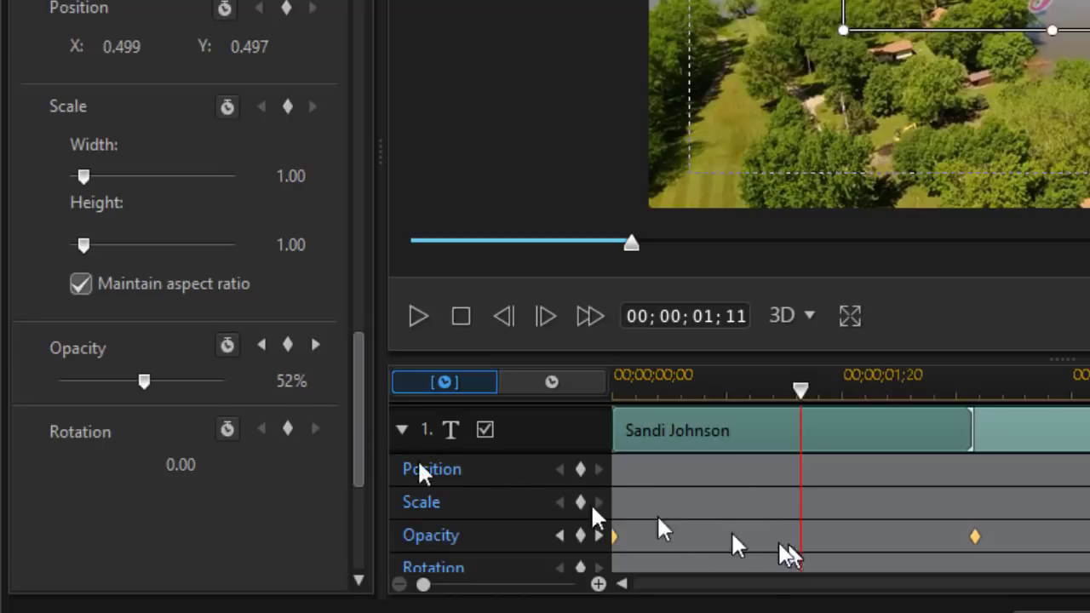
drag(142, 385, 112, 390)
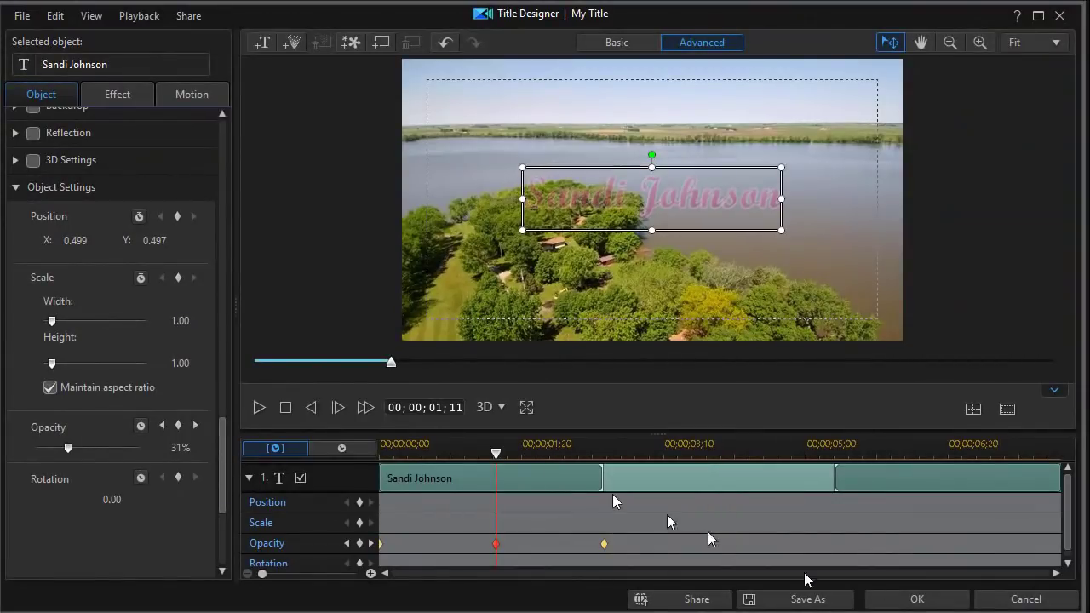
click(917, 599)
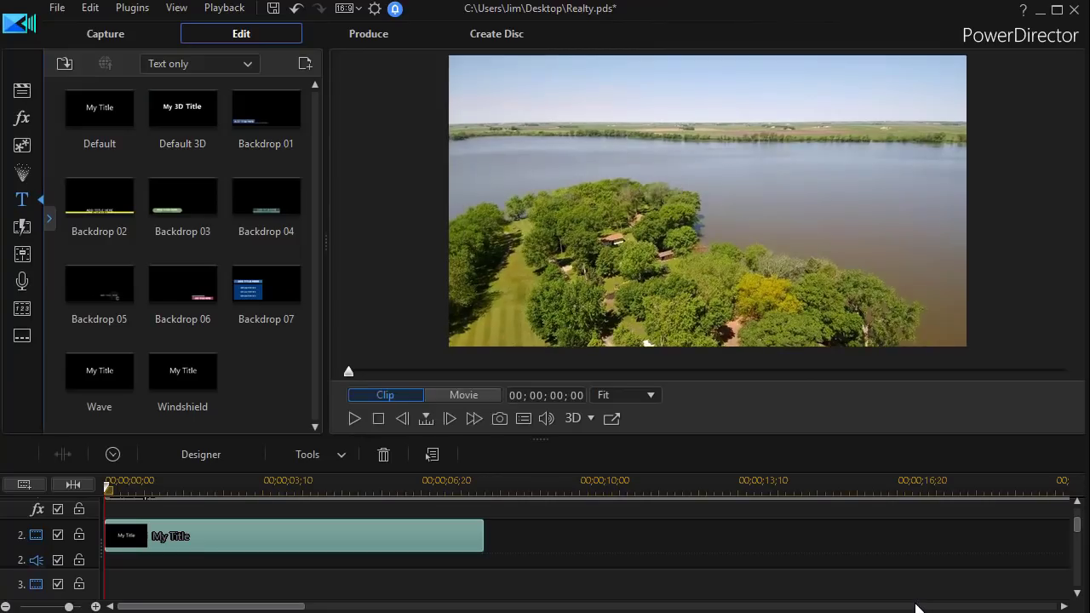
Play the title's fade-in in Movie preview, then reopen the title clip in Title Designer
click(463, 397)
click(355, 418)
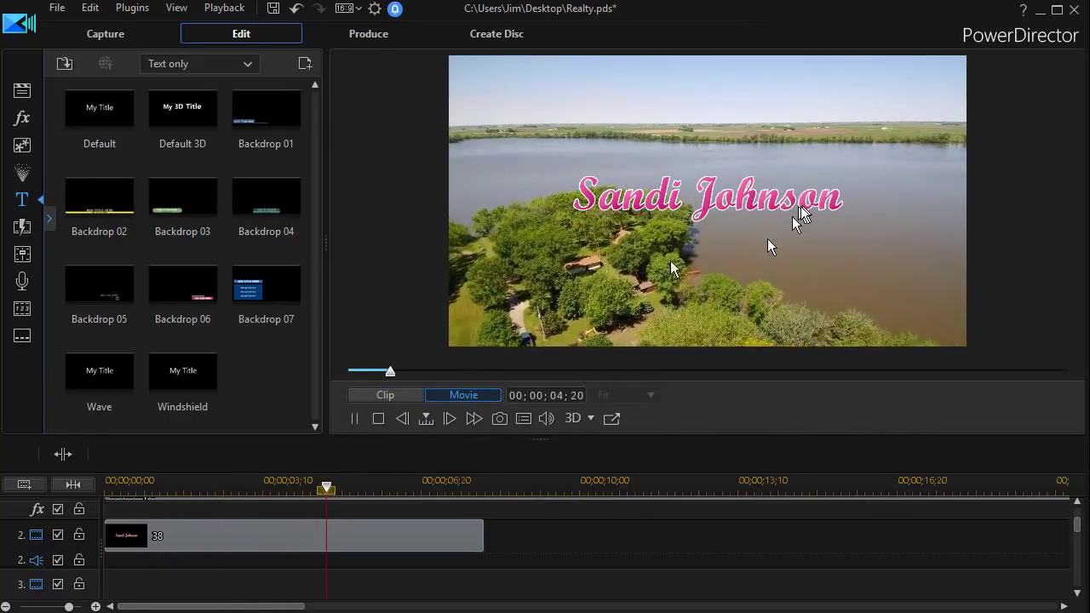
click(354, 422)
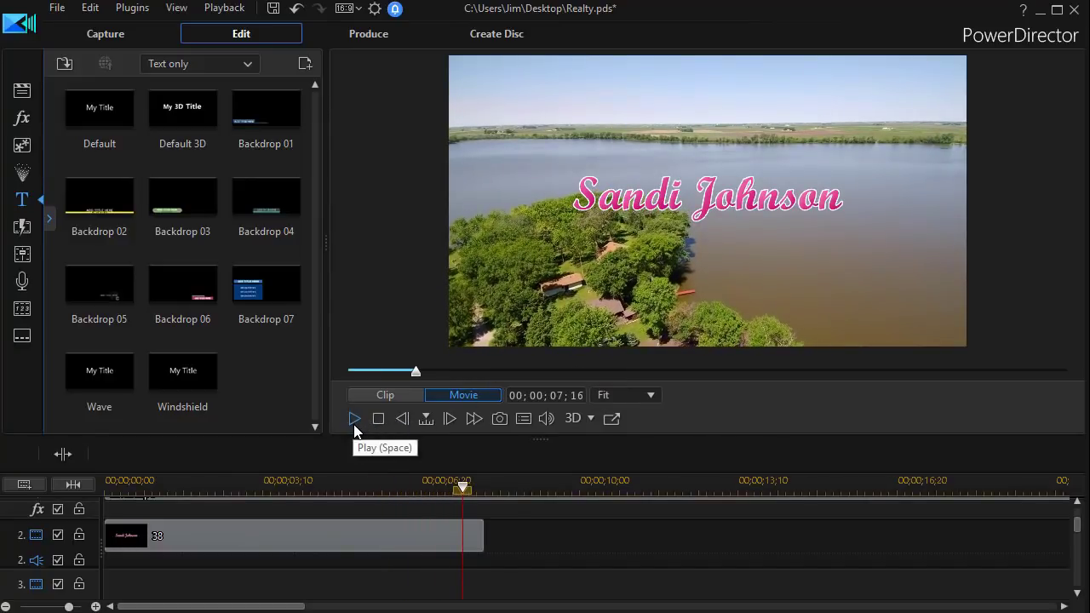
click(276, 543)
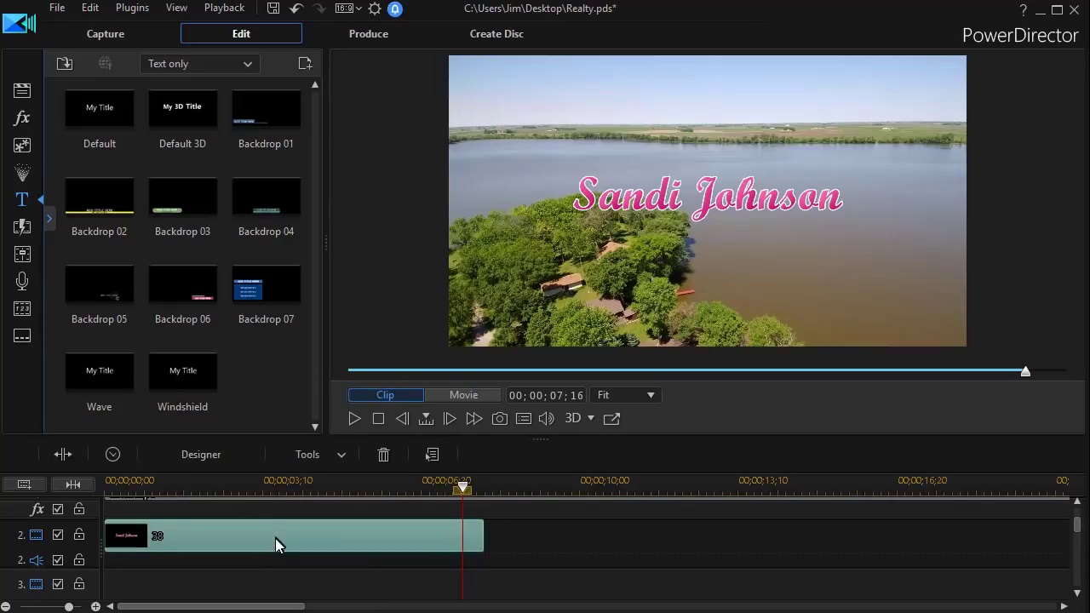
double_click(276, 539)
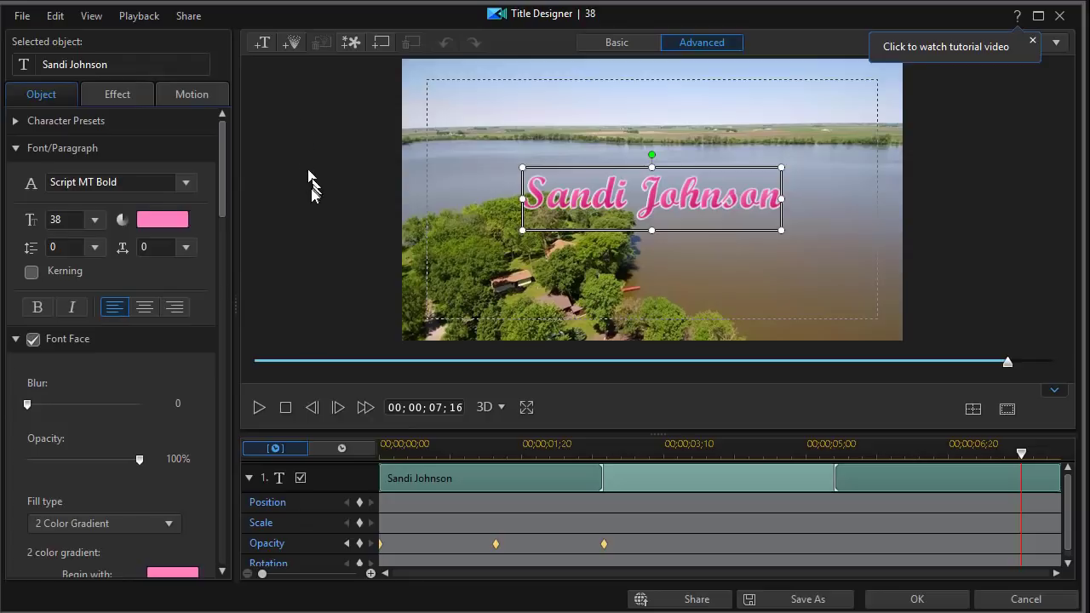
click(263, 47)
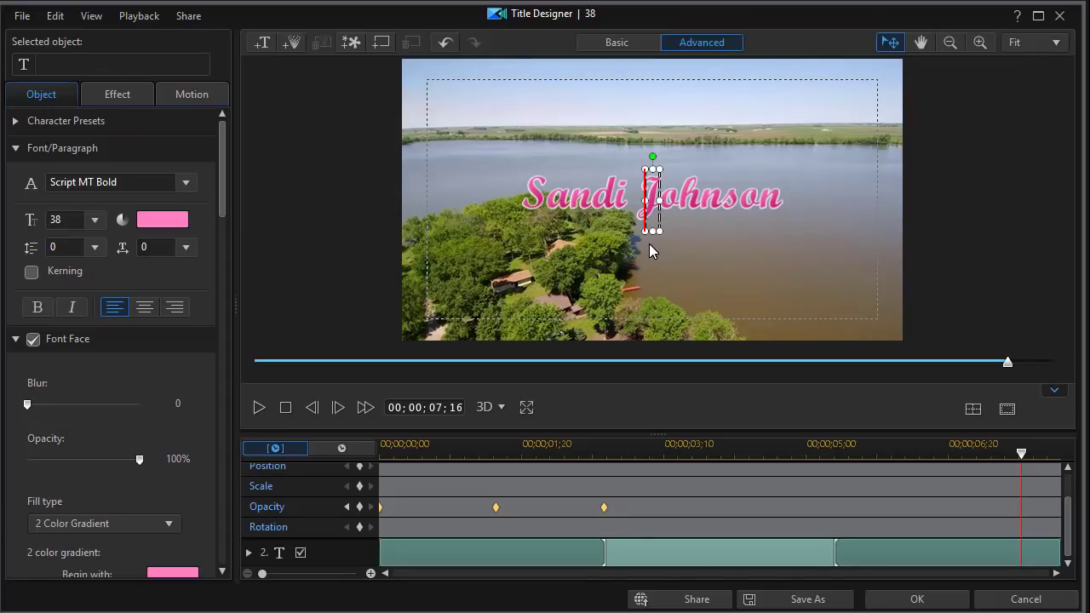
text(Twin L)
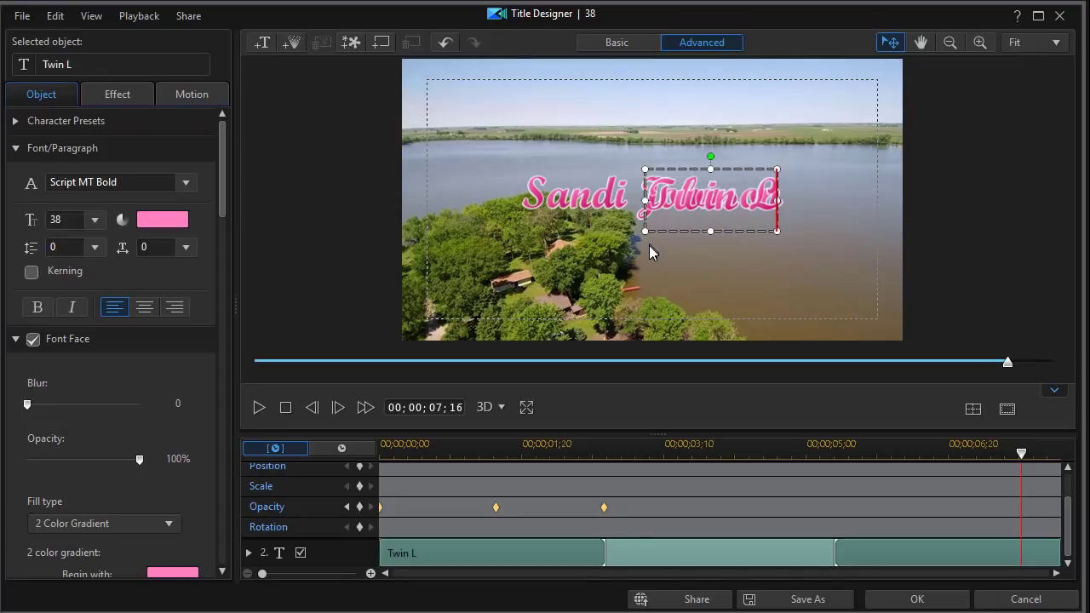
text(akes Real)
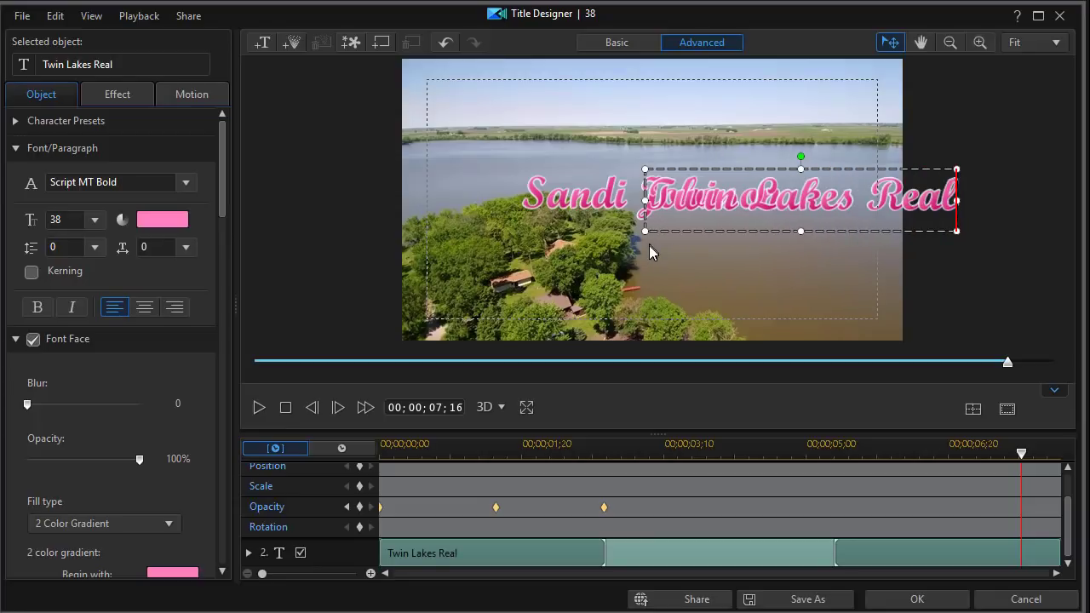
text(ty)
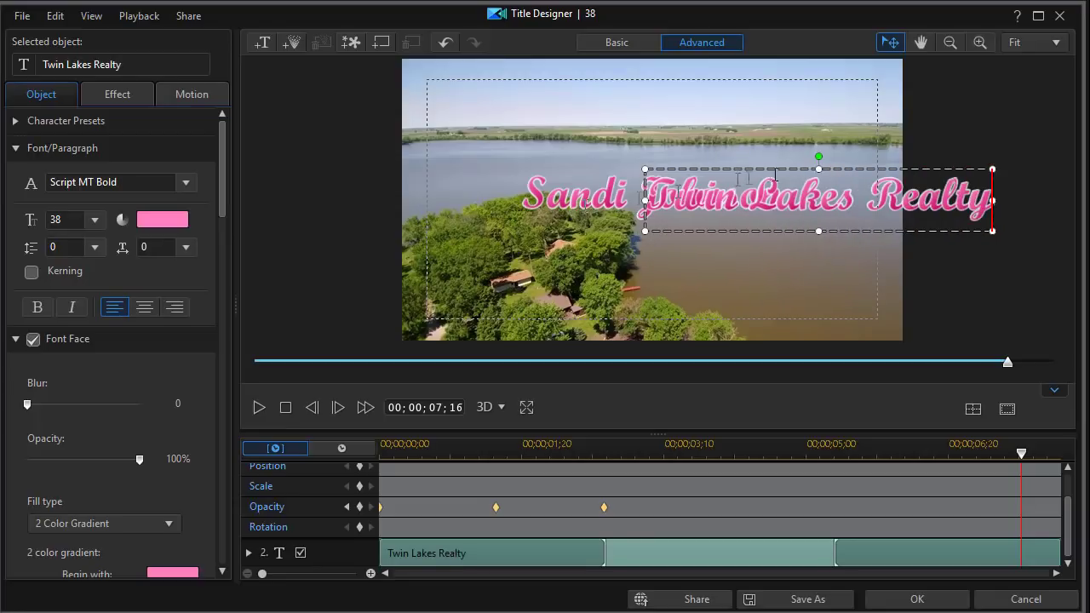
drag(793, 165, 643, 237)
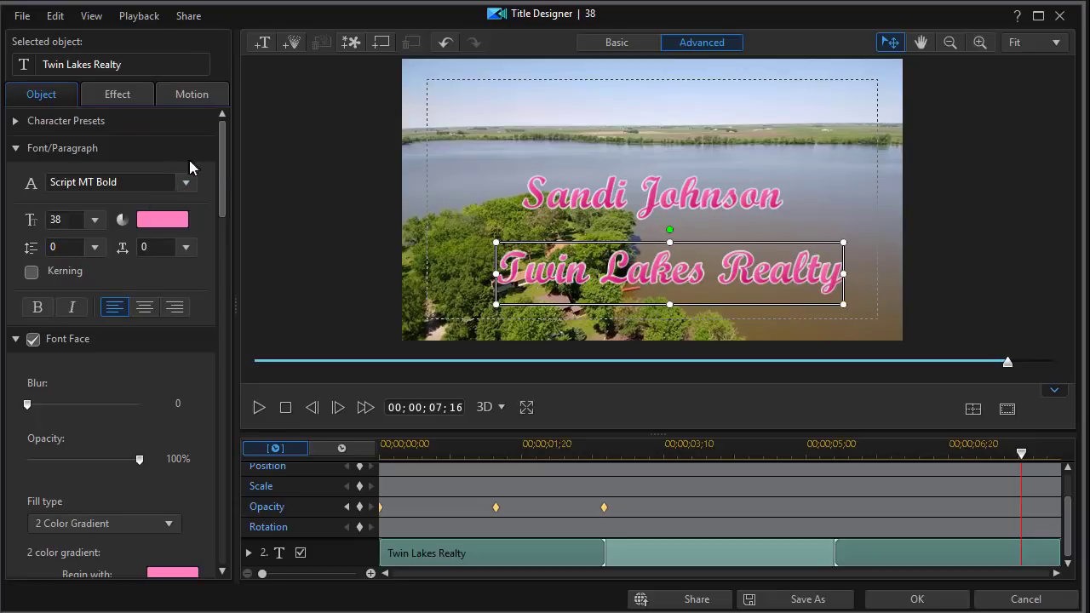
click(129, 181)
drag(49, 181, 98, 186)
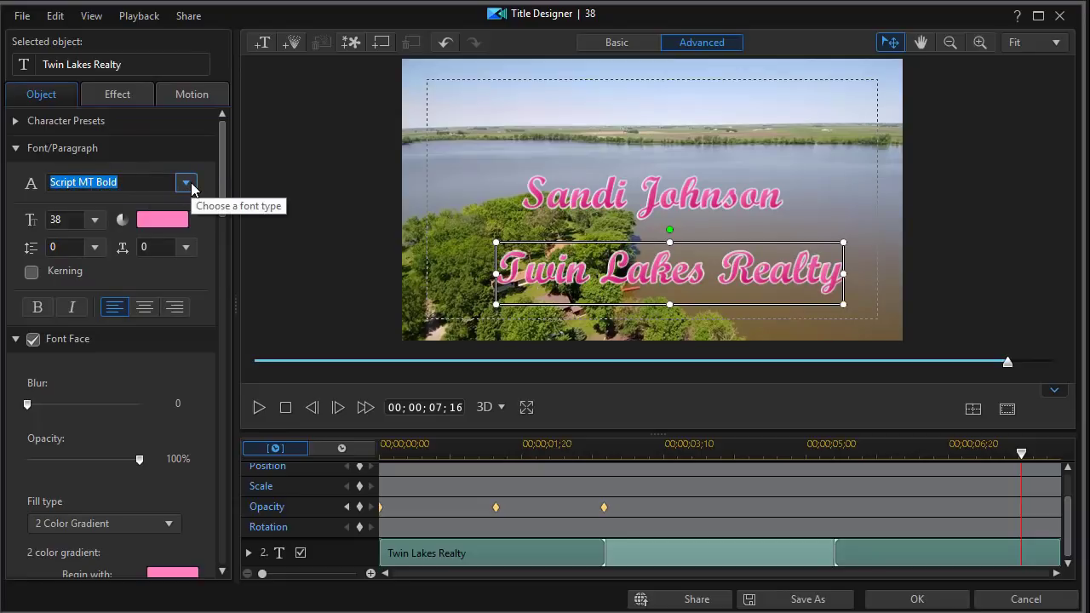
Set the Twin Lakes Realty font to Terminal Grotesque at size 20
text(Terminal Grotesque)
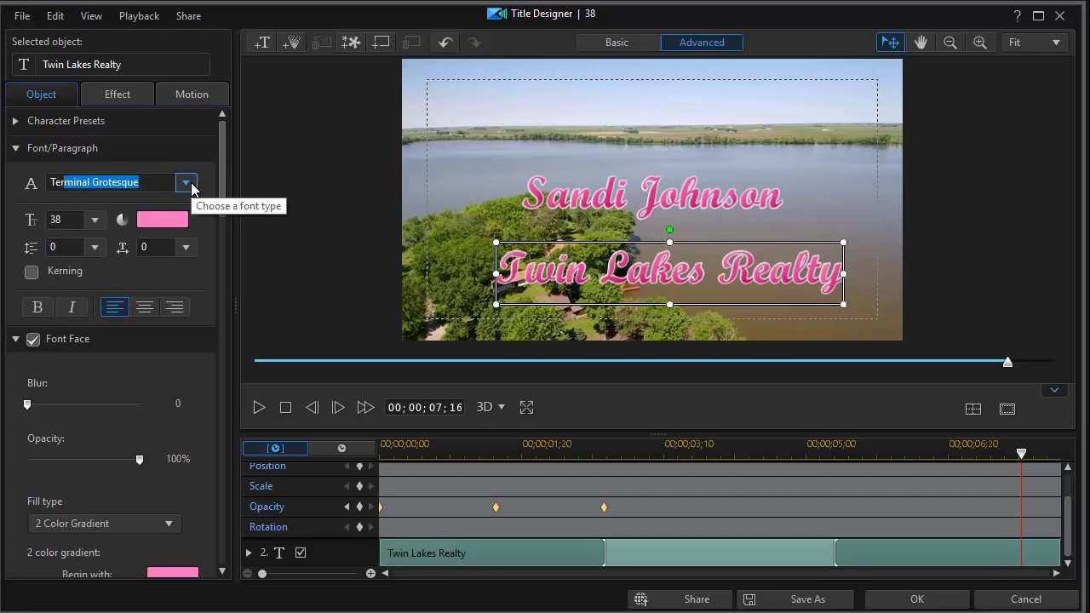
key(Return)
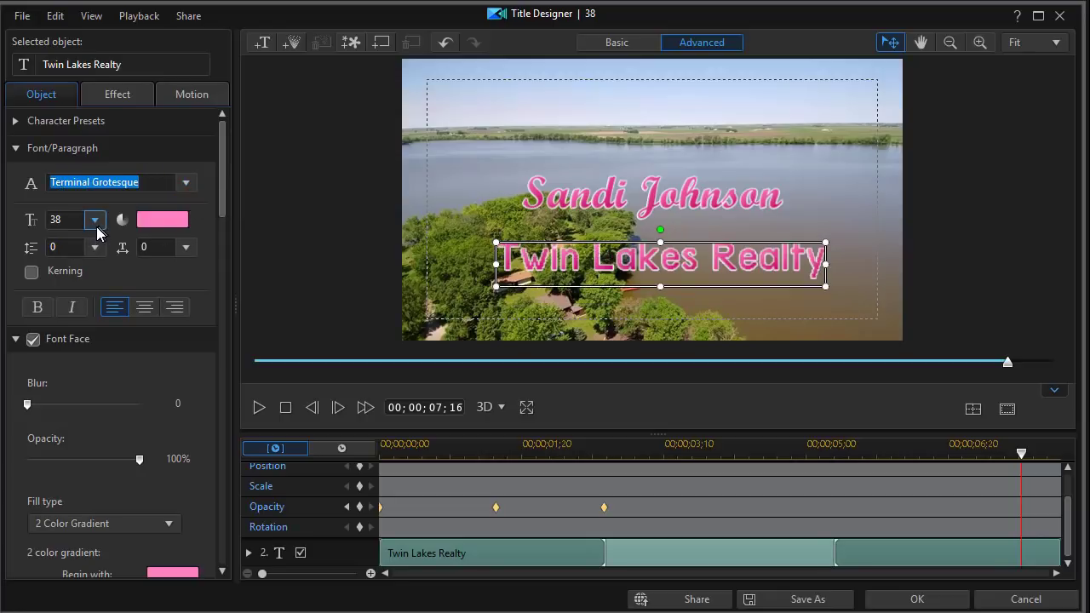
click(95, 224)
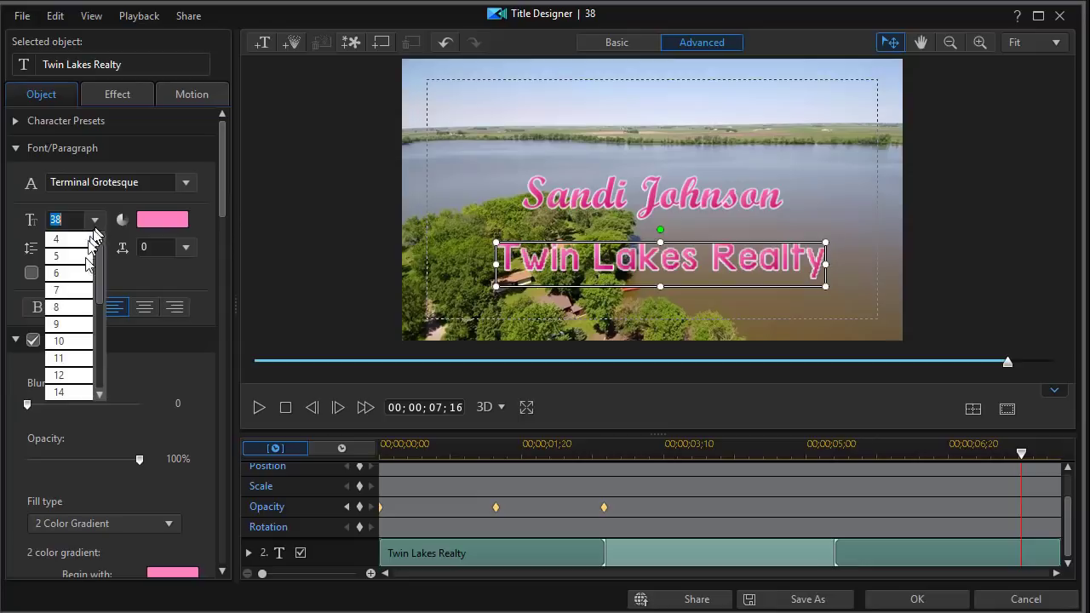
drag(97, 287, 97, 344)
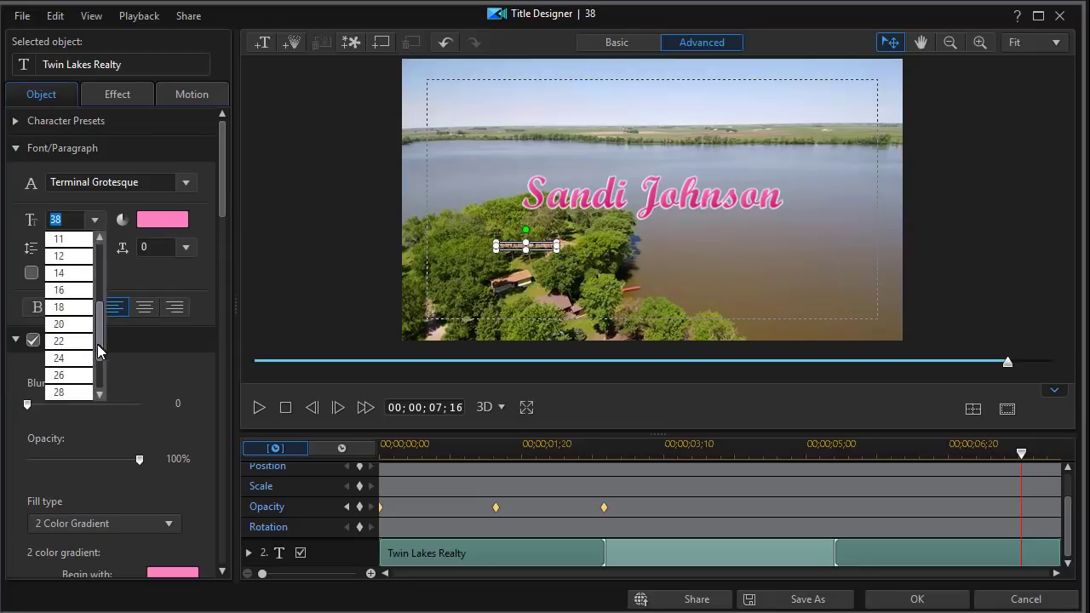
click(68, 323)
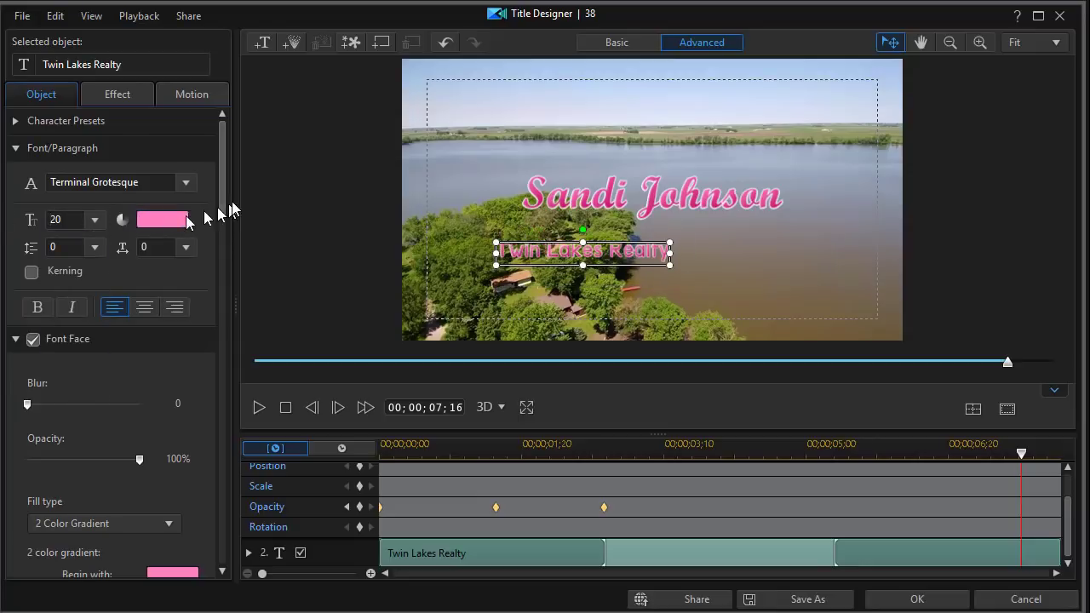
Give the subtitle a white text fill and a blue border colour
click(163, 219)
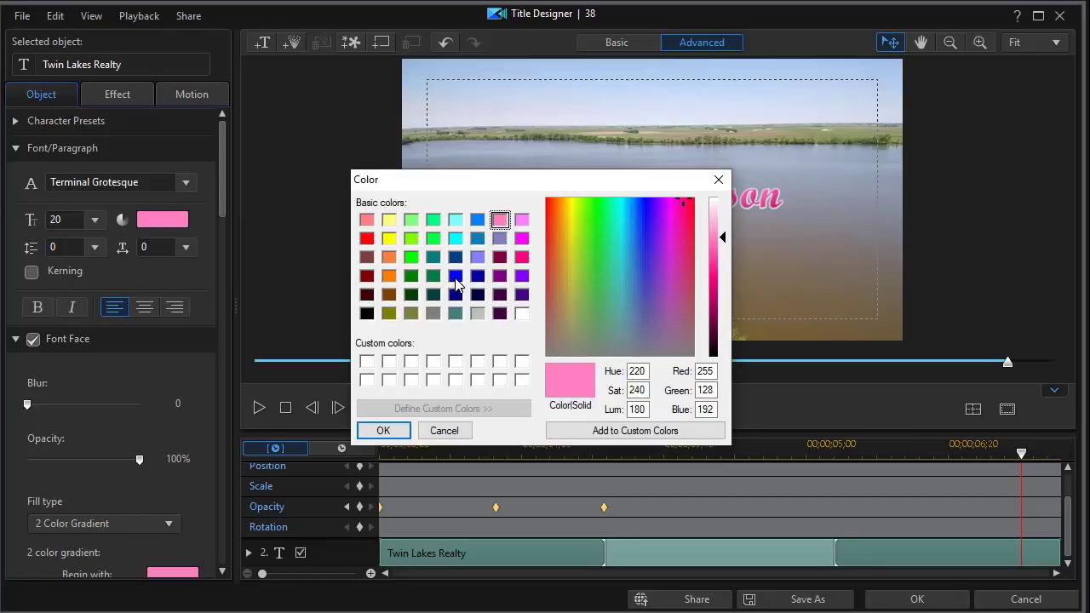
click(522, 314)
click(383, 431)
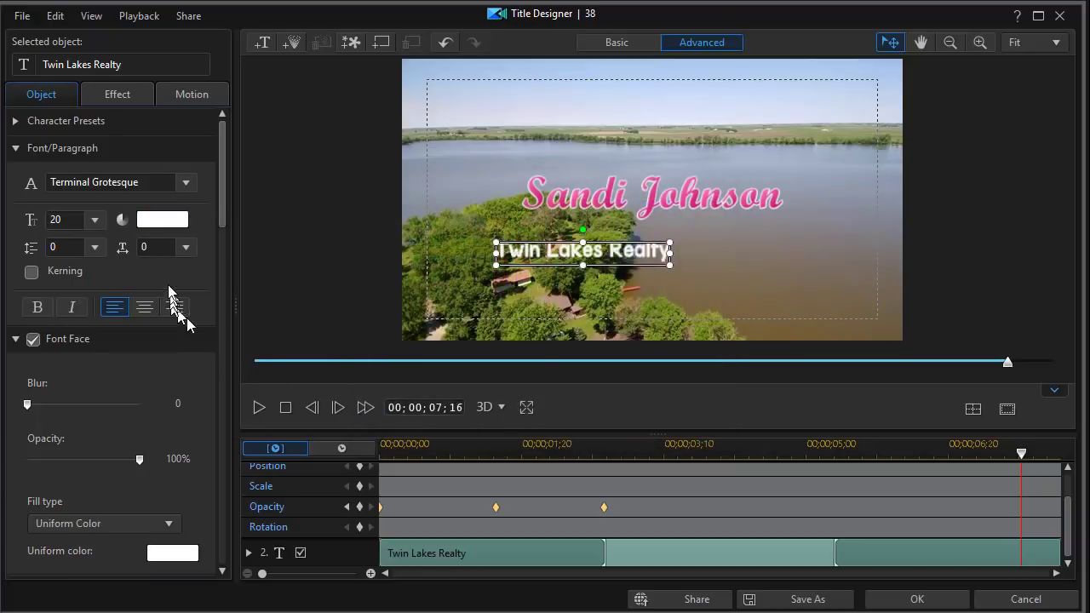
drag(222, 188, 159, 398)
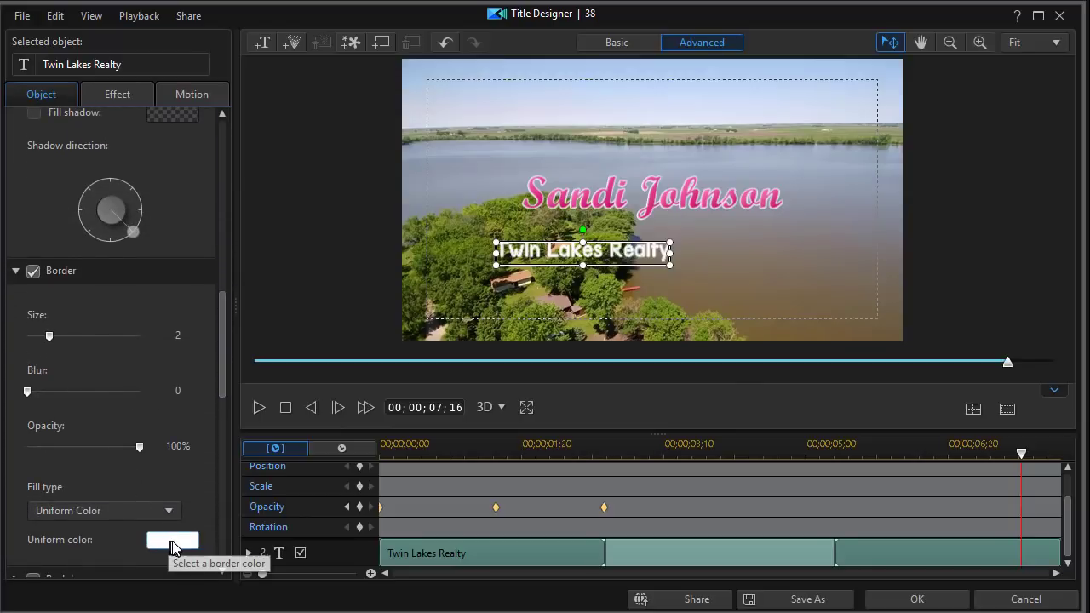
click(170, 541)
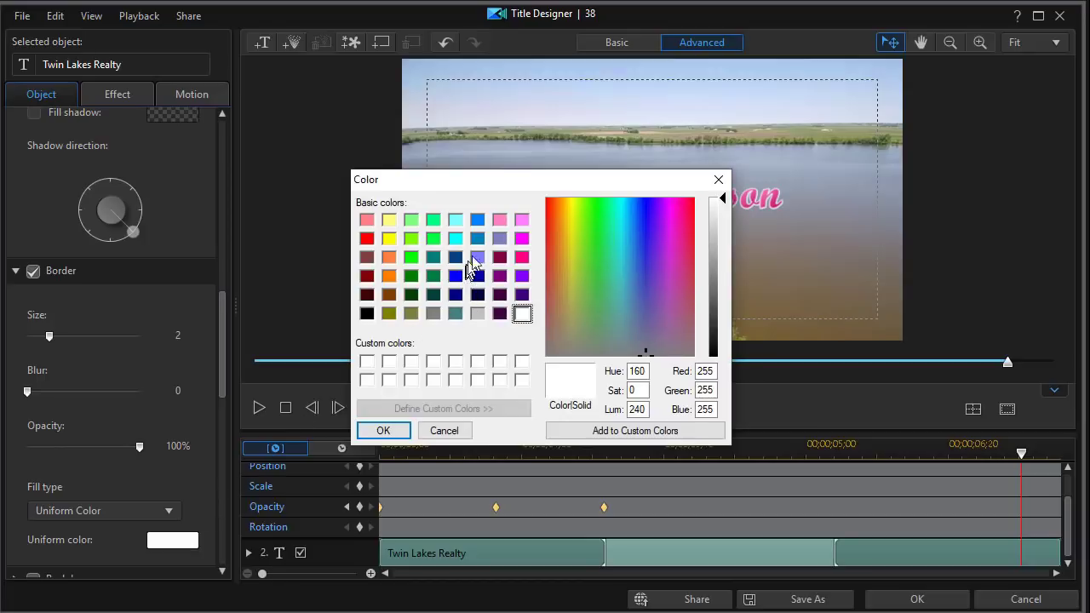
click(478, 238)
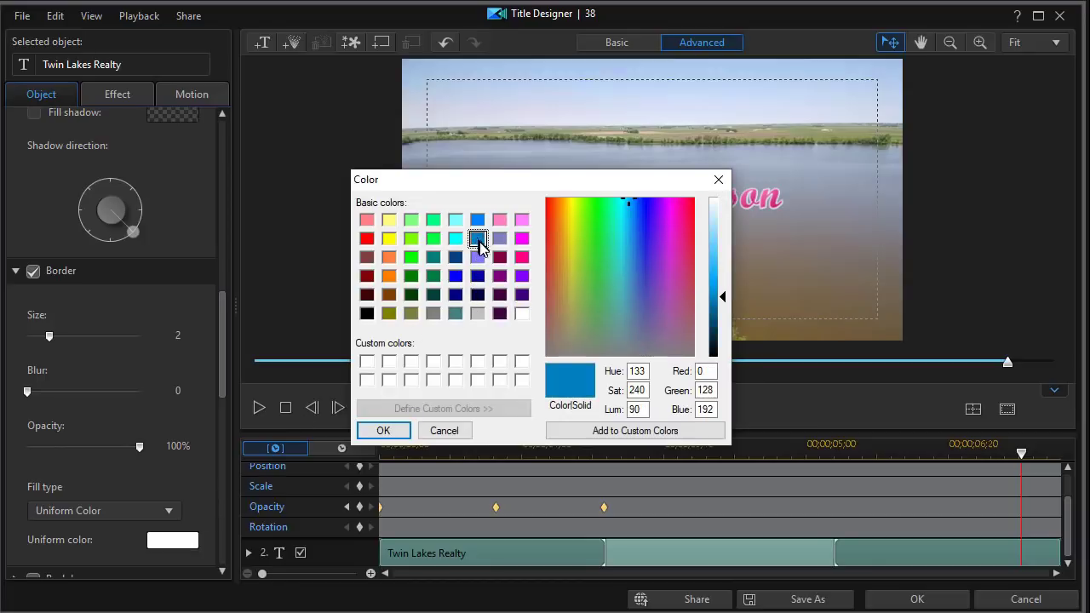
click(383, 430)
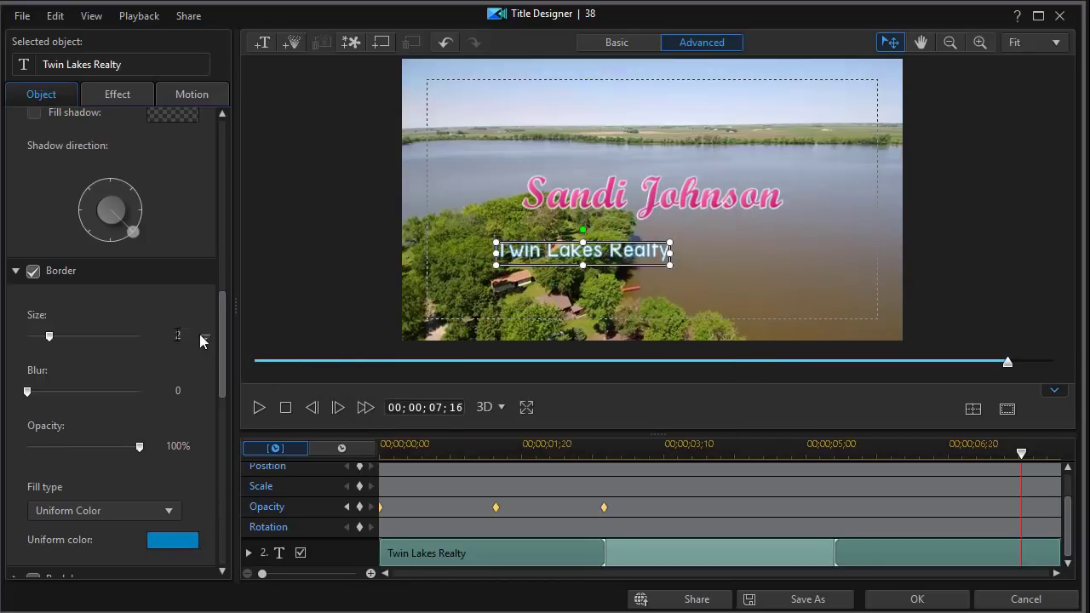
drag(220, 317, 218, 148)
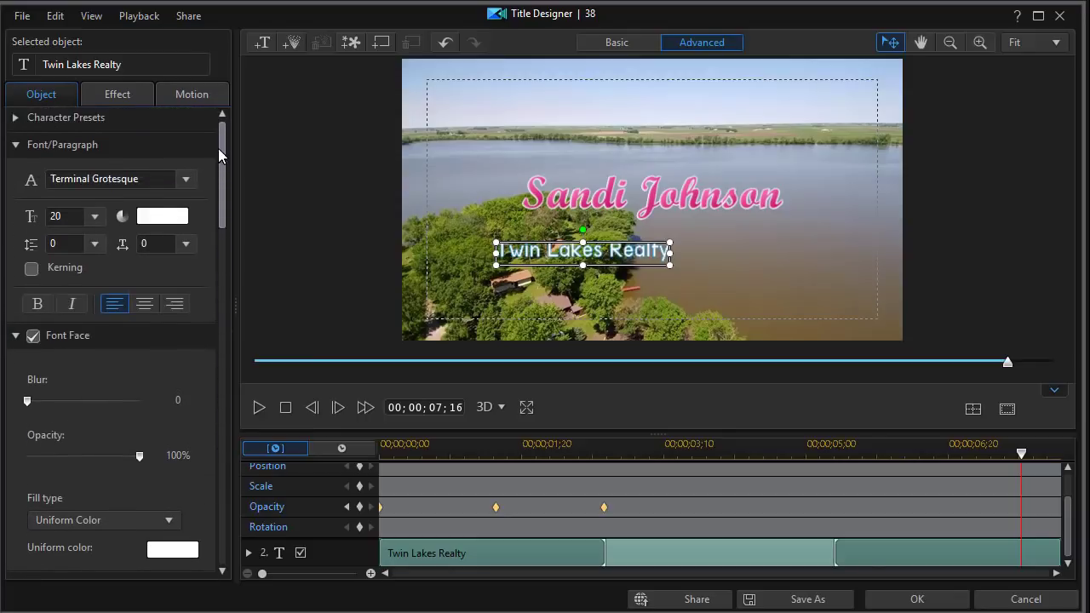
Make Twin Lakes Realty bold and centre it horizontally on the canvas
click(37, 311)
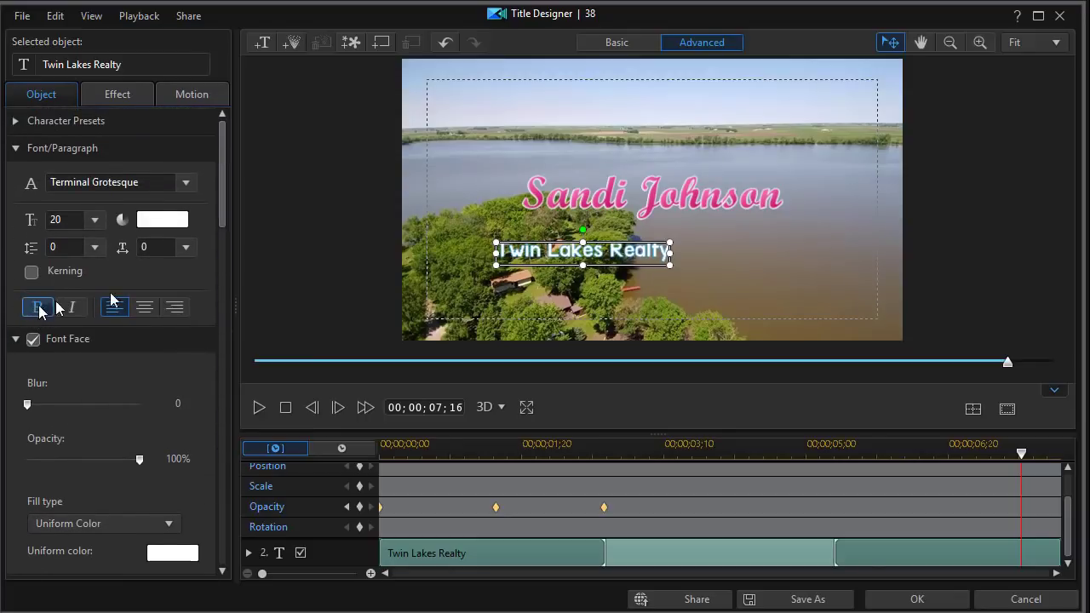
click(973, 411)
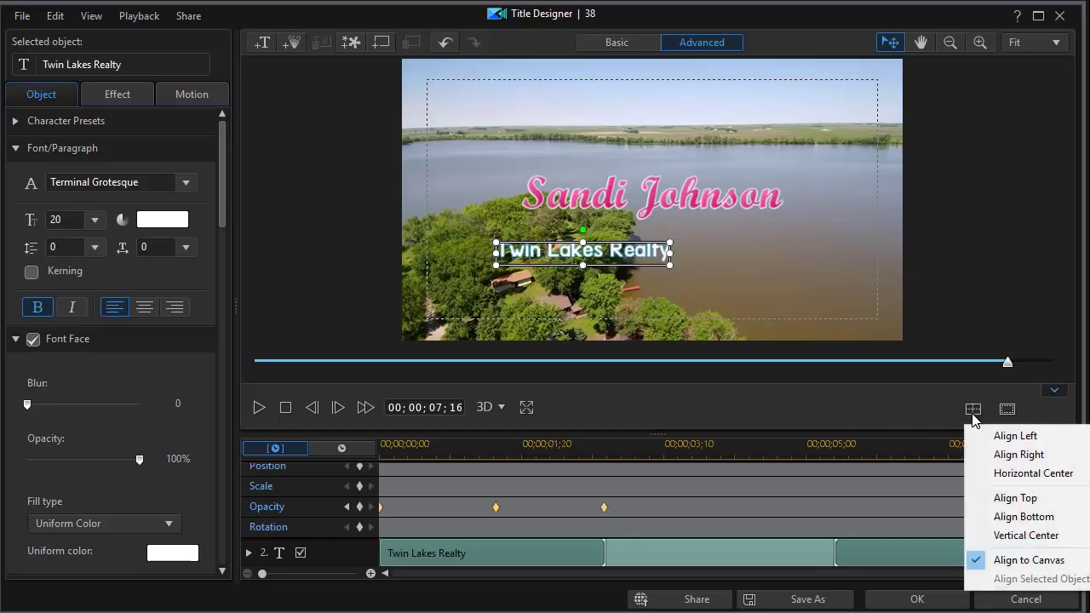
click(992, 473)
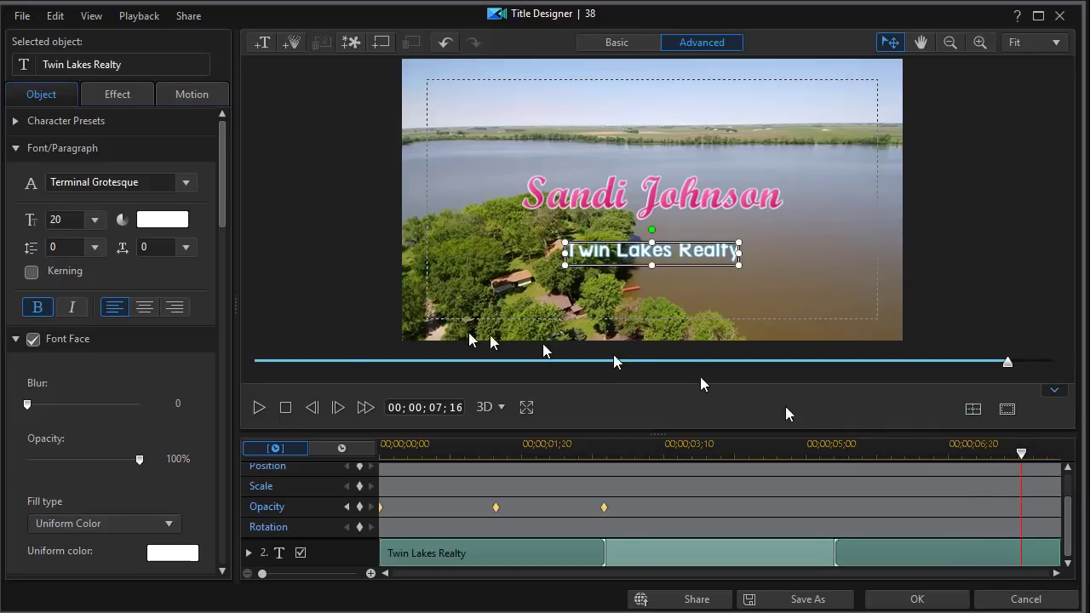
Add a black drop shadow (distance 3.0, 100% opacity) to the subtitle
drag(225, 207, 223, 279)
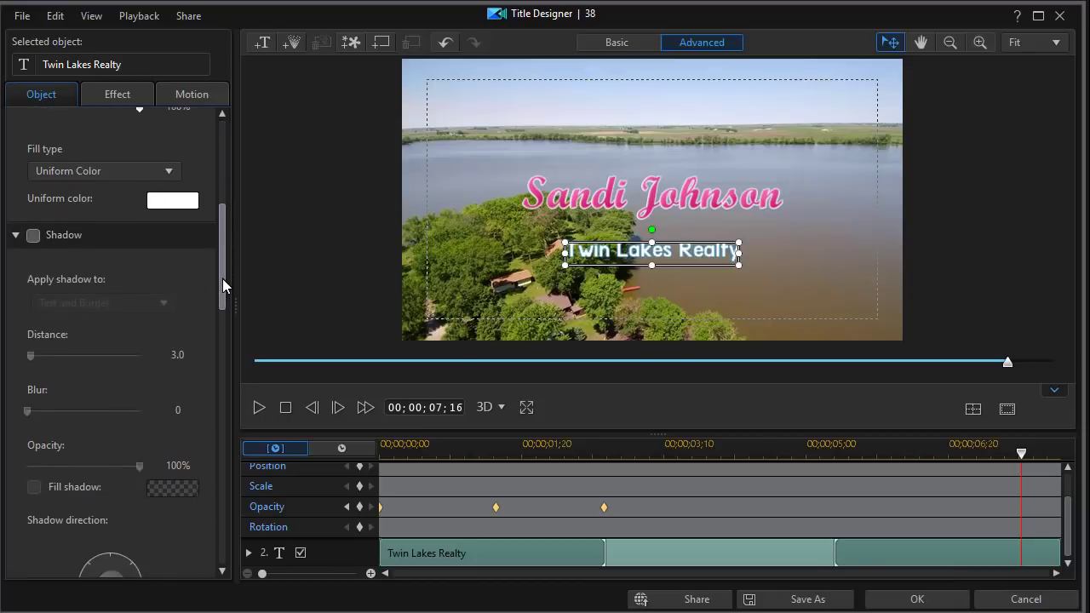
click(33, 231)
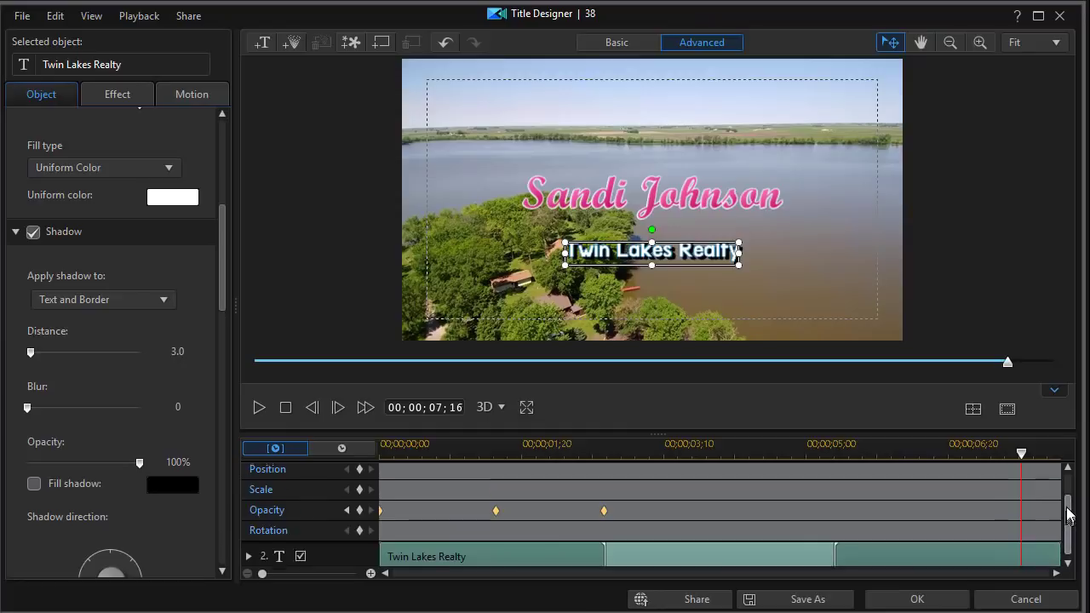
scroll(1065, 511, up, 2)
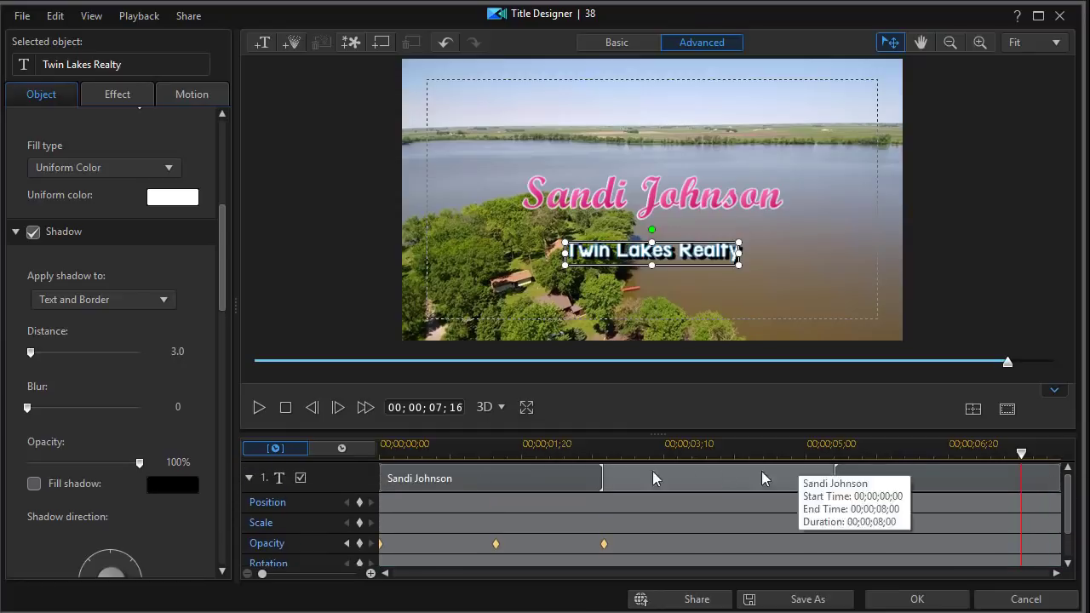
Move the Twin Lakes Realty clip's start to about 00;00;02;29 and check that frame
click(249, 479)
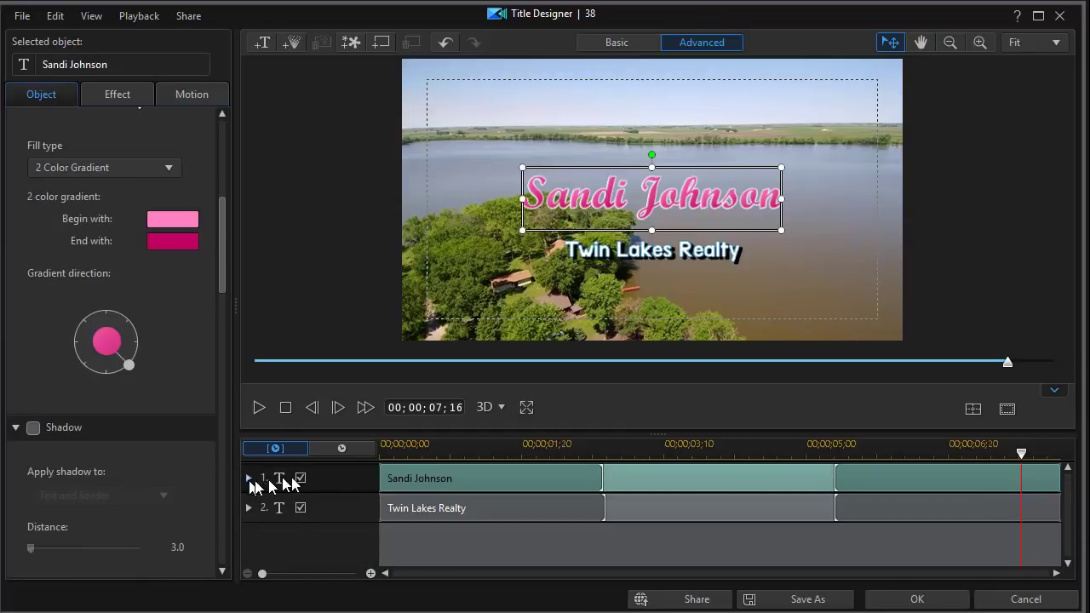
drag(379, 509, 632, 520)
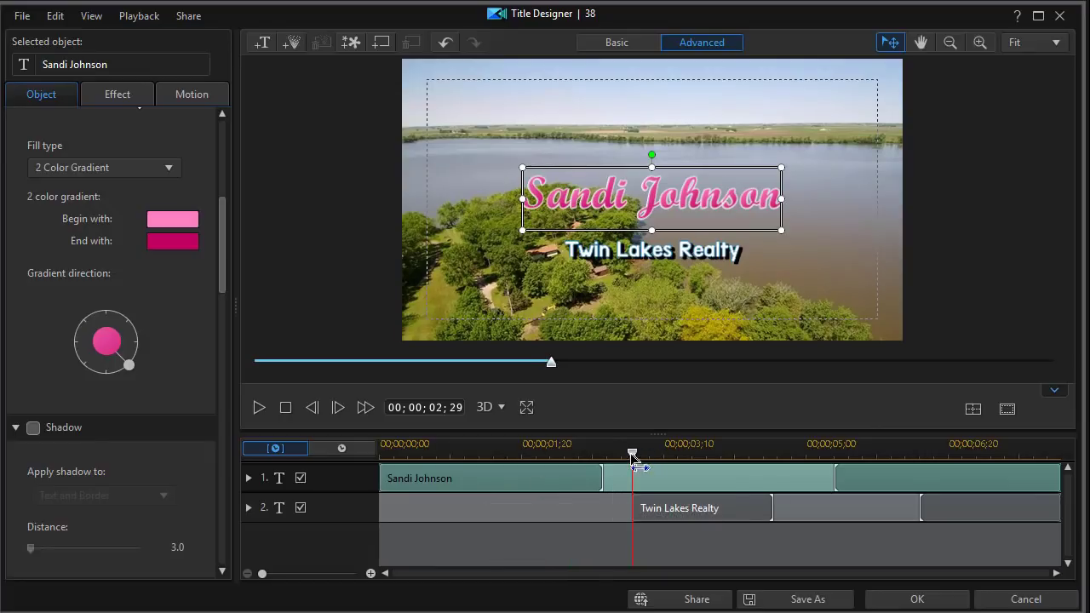
mouse_move(632, 458)
mouse_down()
mouse_move(576, 455)
mouse_move(638, 455)
mouse_move(639, 464)
mouse_up()
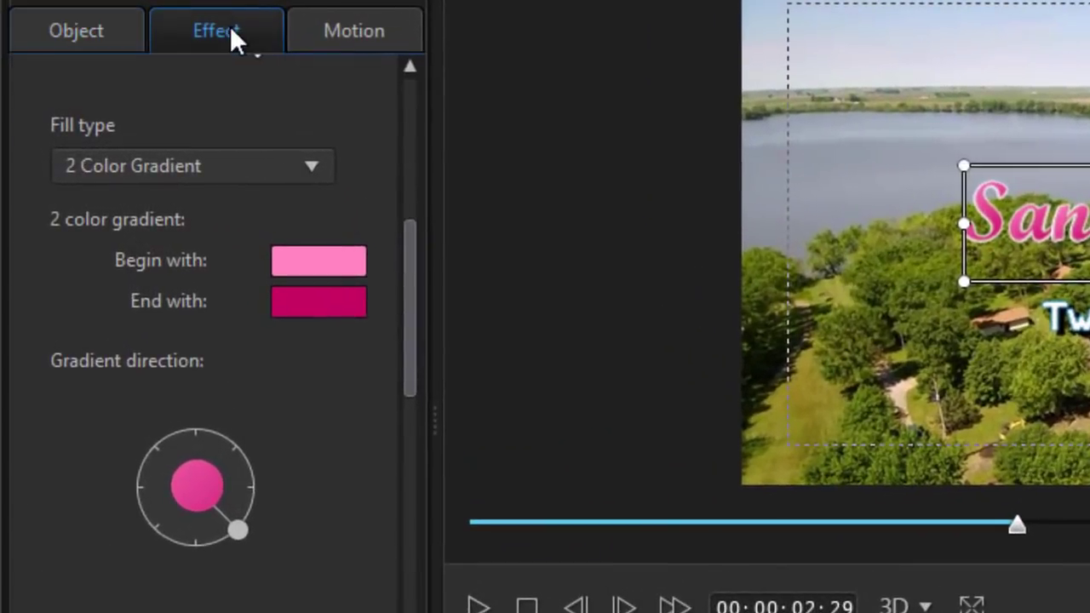
Apply the Glow starting effect to the Twin Lakes Realty line
click(128, 95)
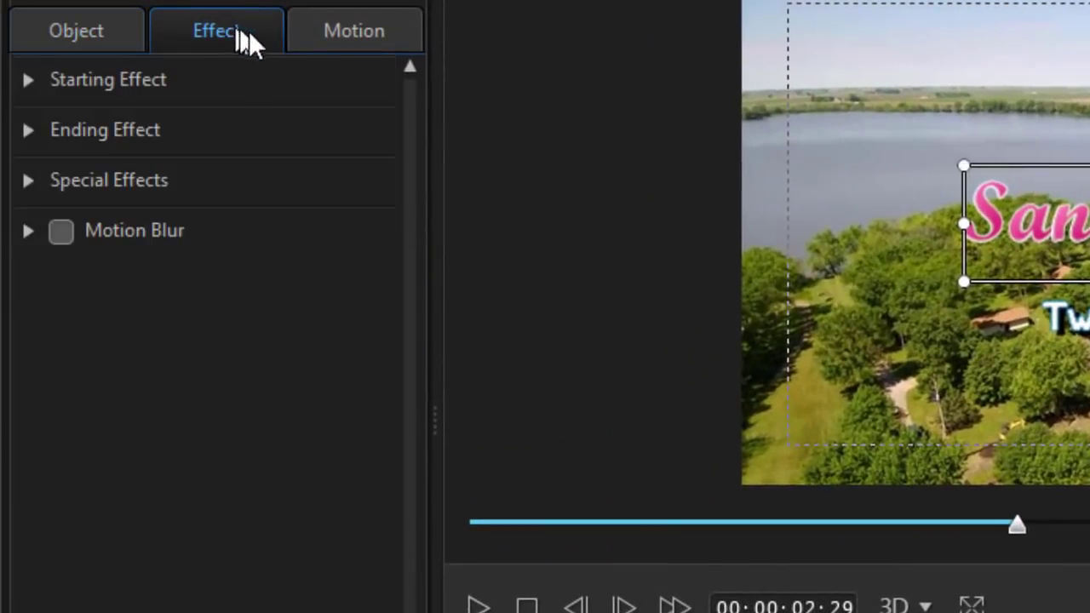
click(34, 80)
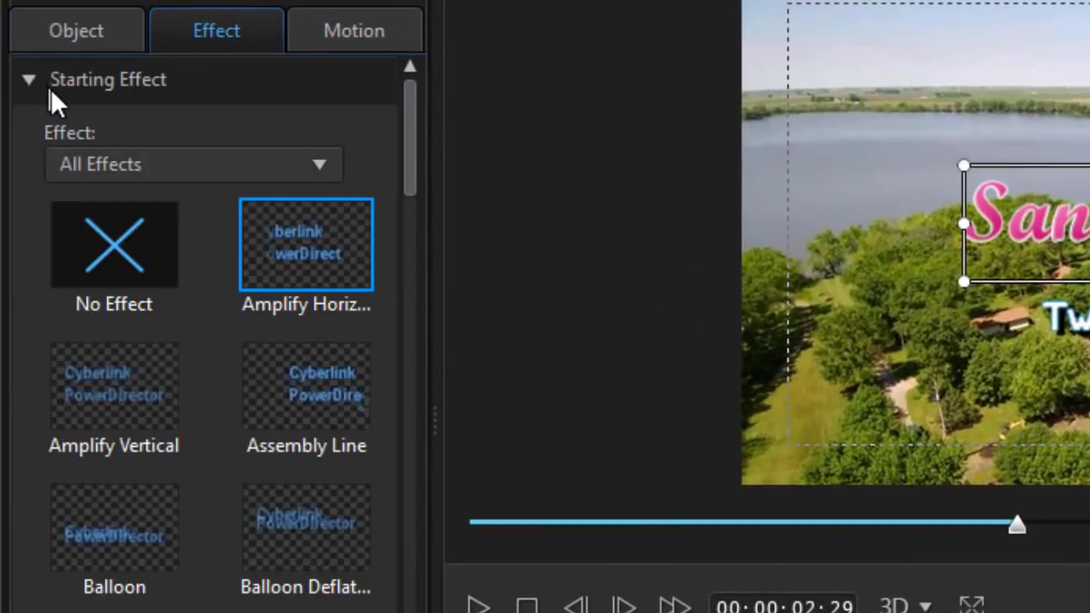
drag(403, 160, 380, 352)
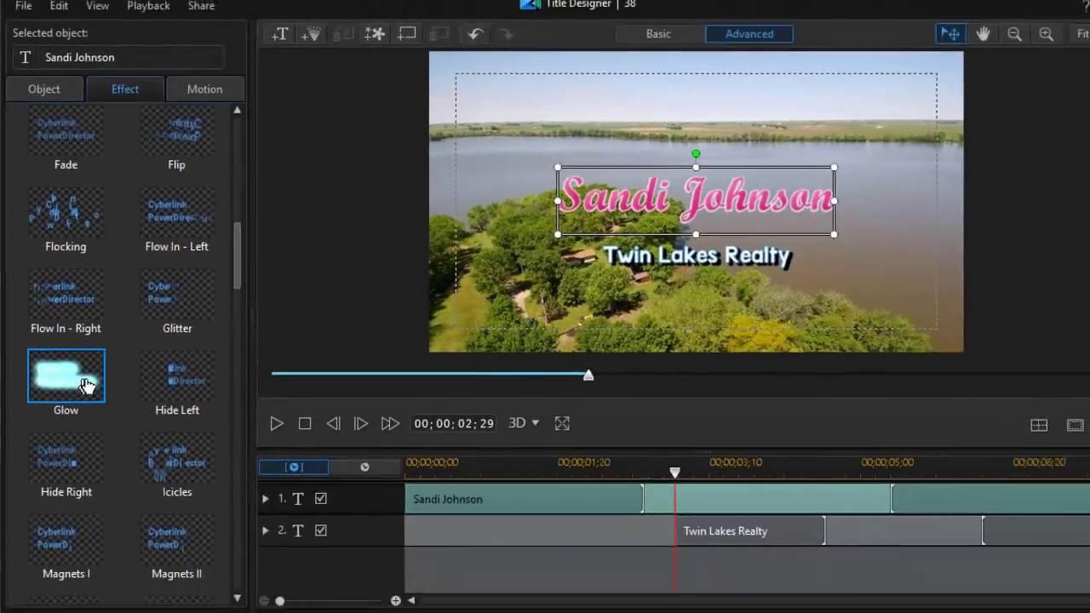
click(766, 528)
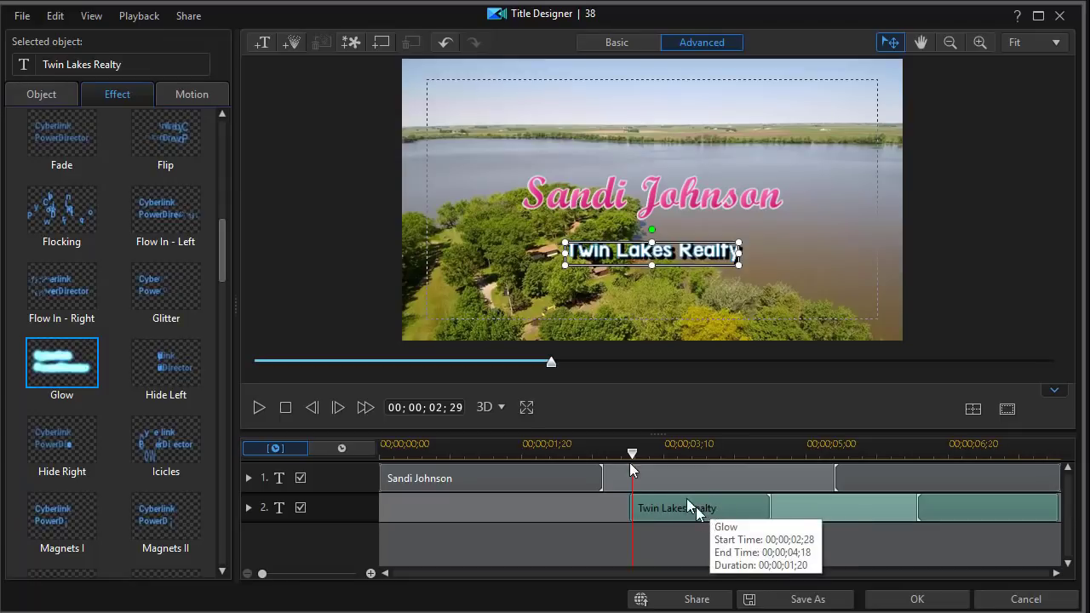
Preview the title from just before the subtitle appears, then save and close Title Designer
drag(632, 459, 557, 457)
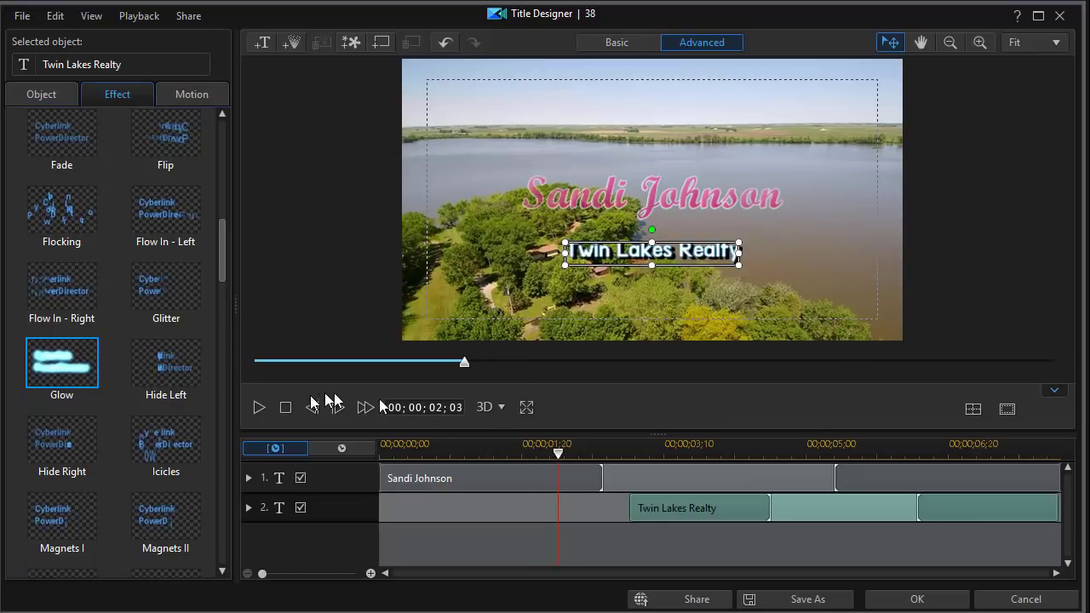
click(259, 409)
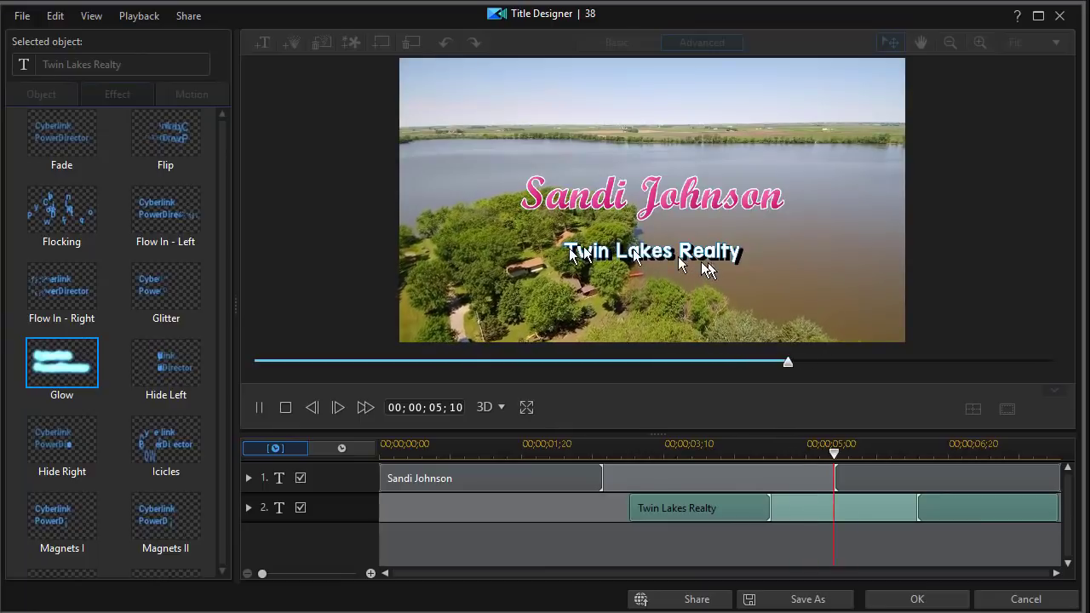
click(912, 599)
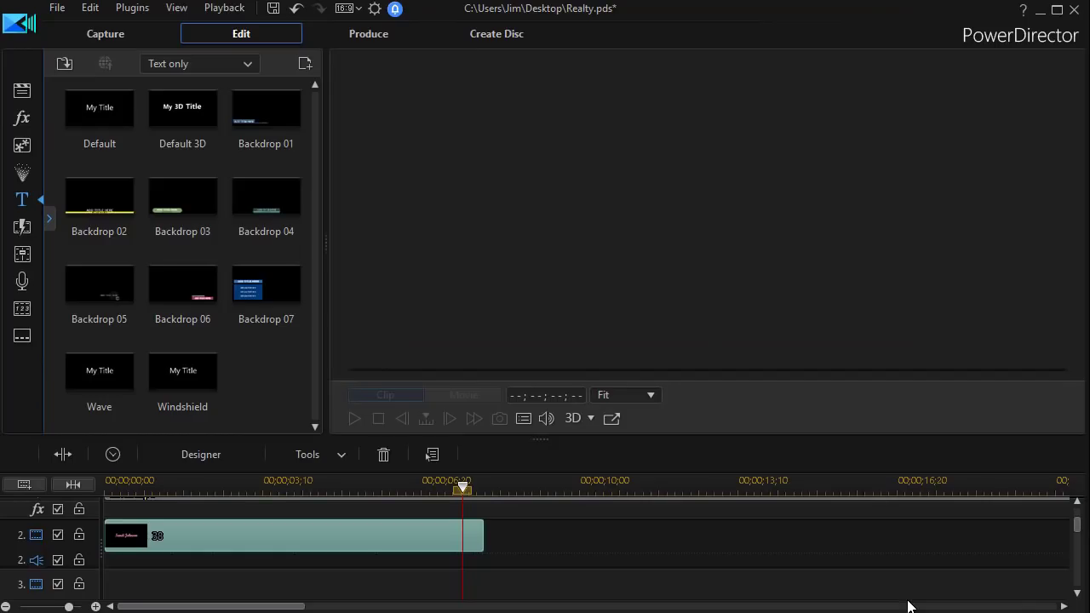
Place the rings animation at the start of track 3, preview the movie, then select that clip
click(23, 95)
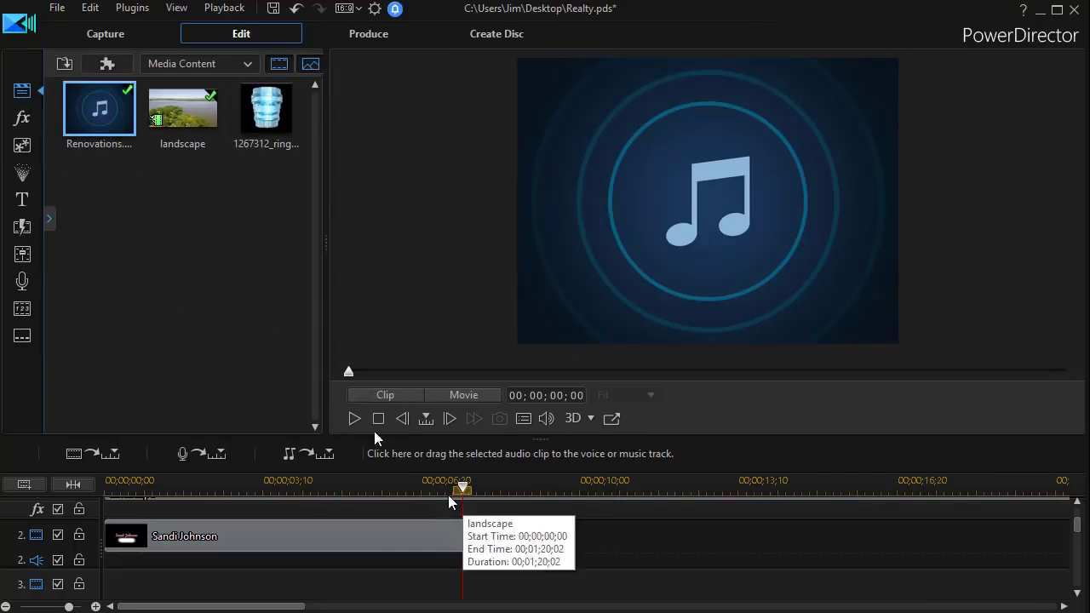
drag(266, 113, 140, 545)
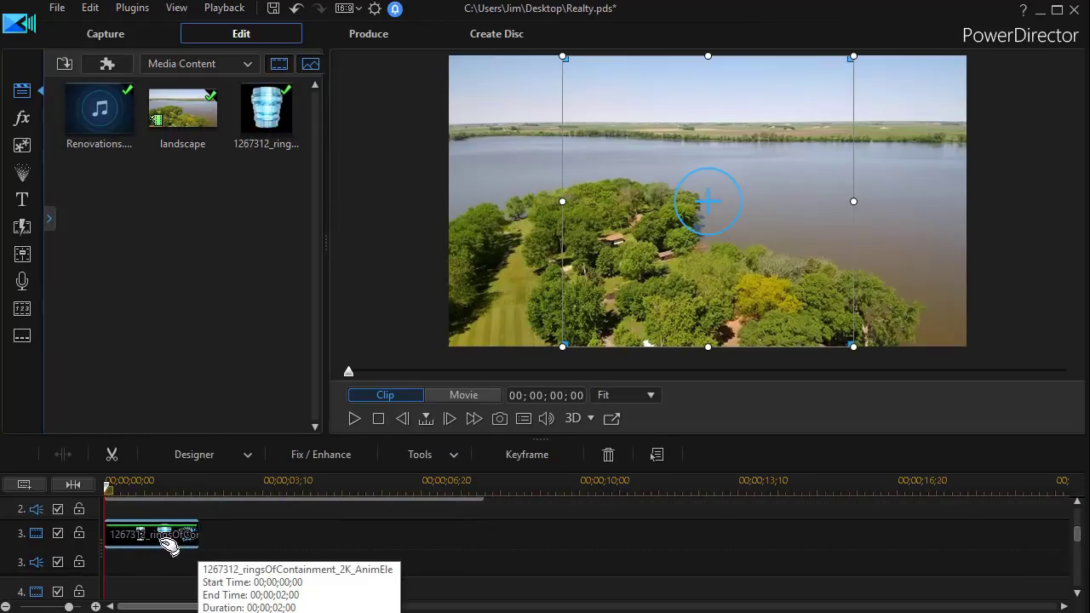
click(464, 395)
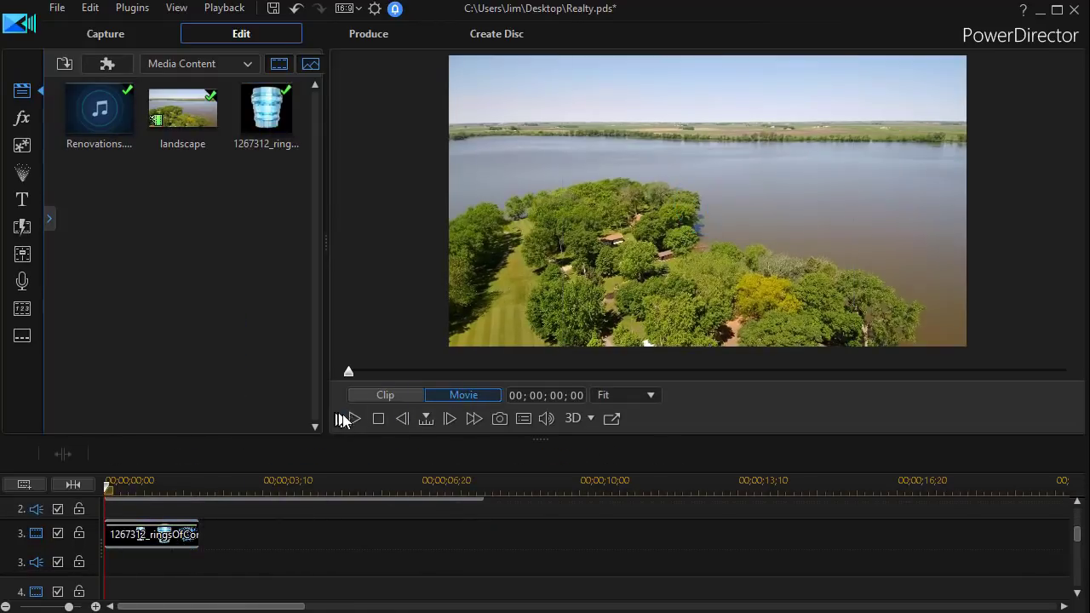
click(354, 418)
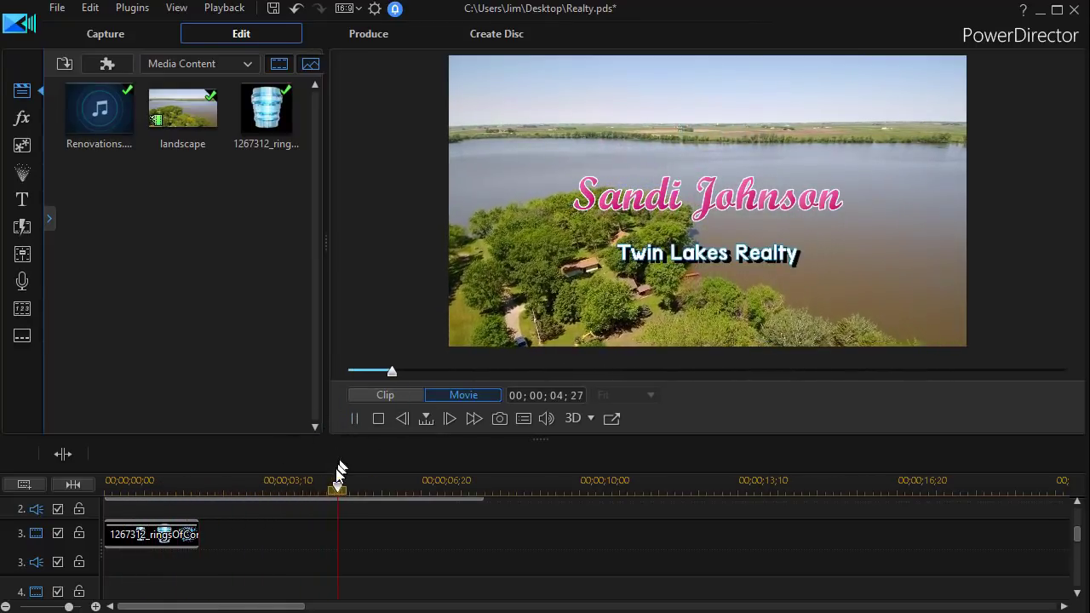
click(354, 418)
mouse_move(185, 542)
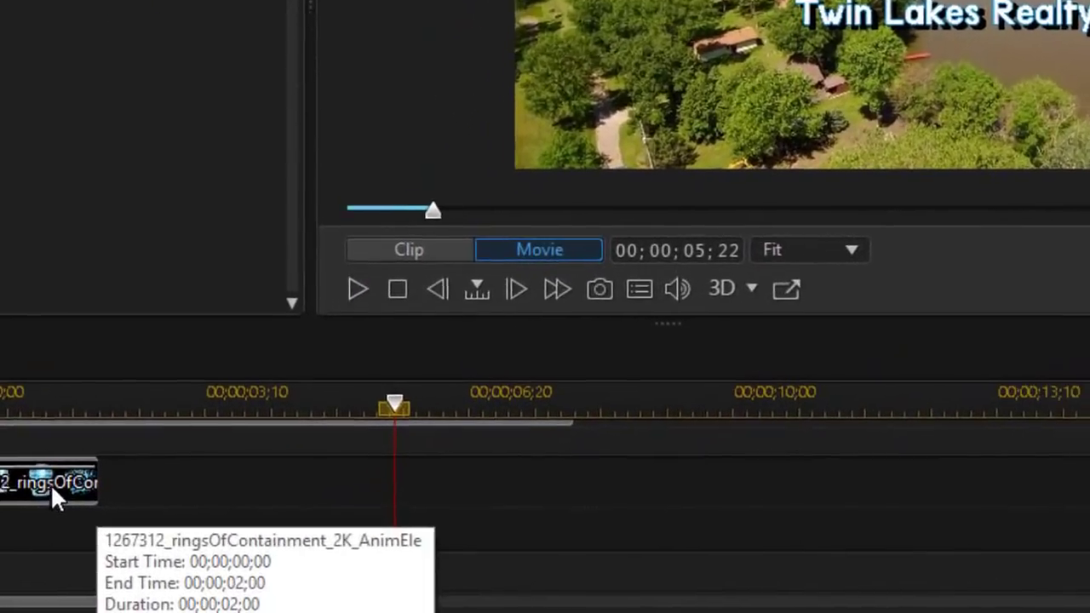
click(50, 484)
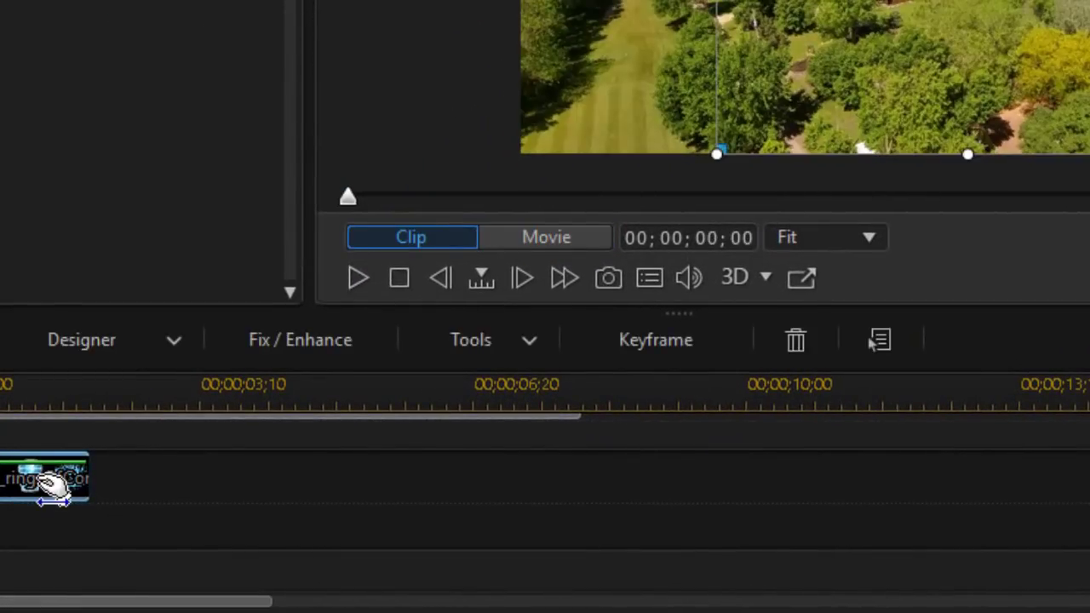
Use Video Speed to stretch the rings clip to a 00;00;05;00 duration (0.4× speed)
click(526, 332)
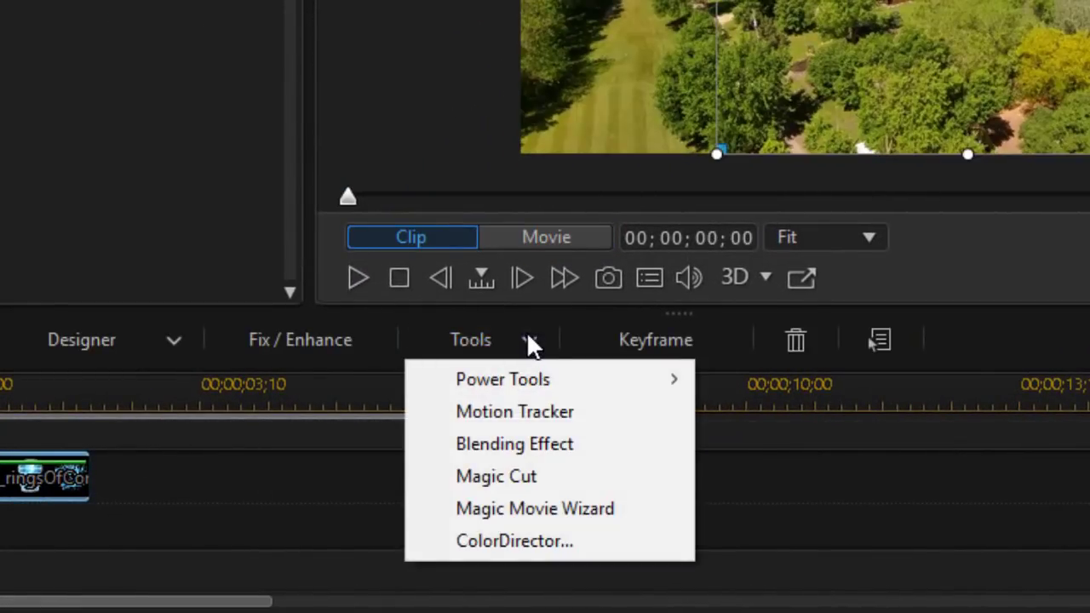
mouse_move(614, 385)
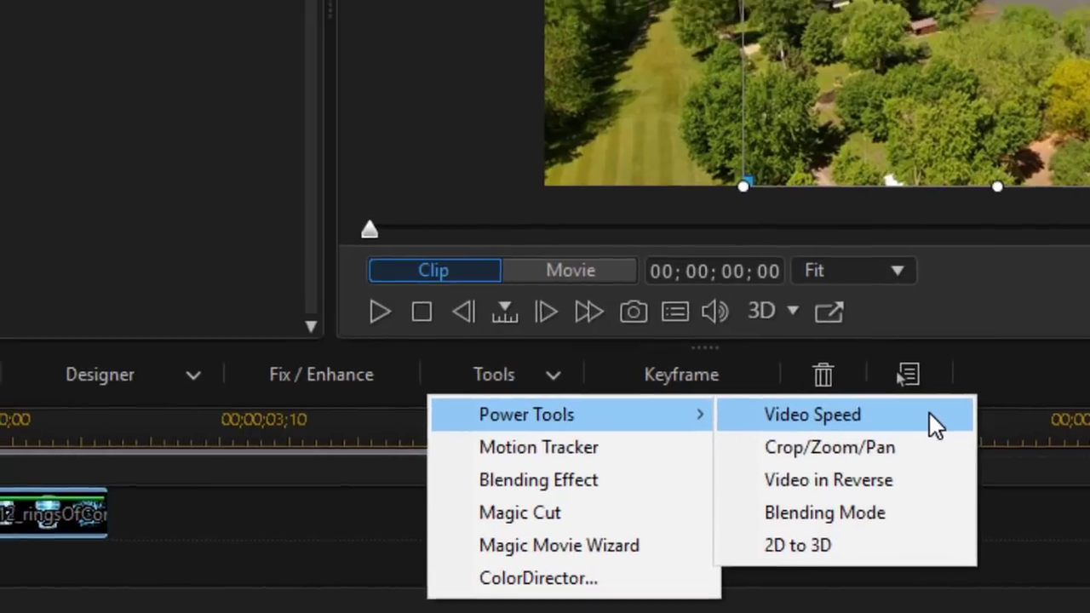
click(901, 380)
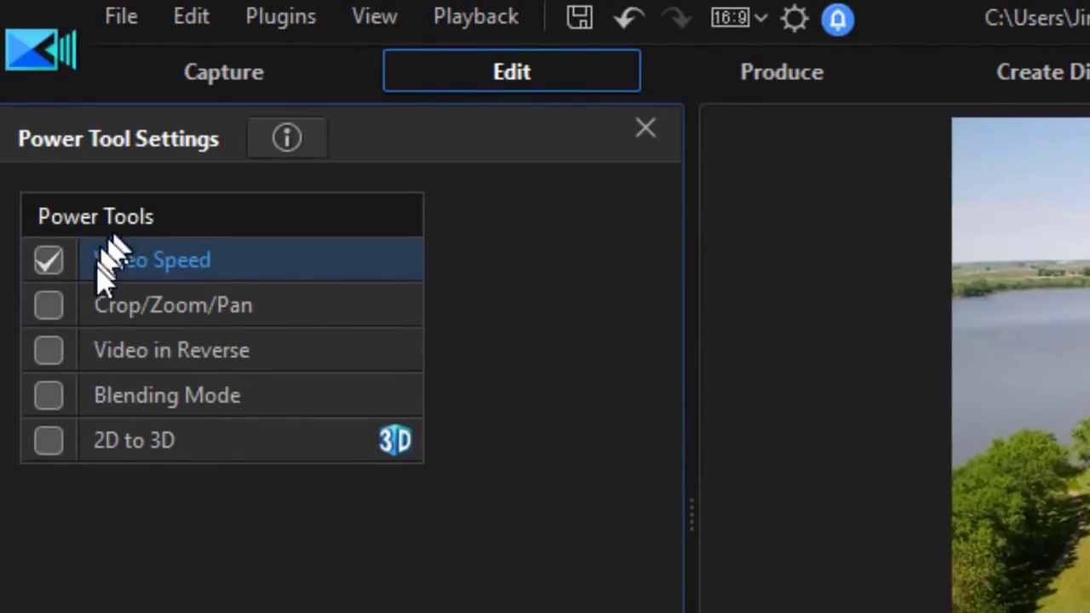
double_click(96, 264)
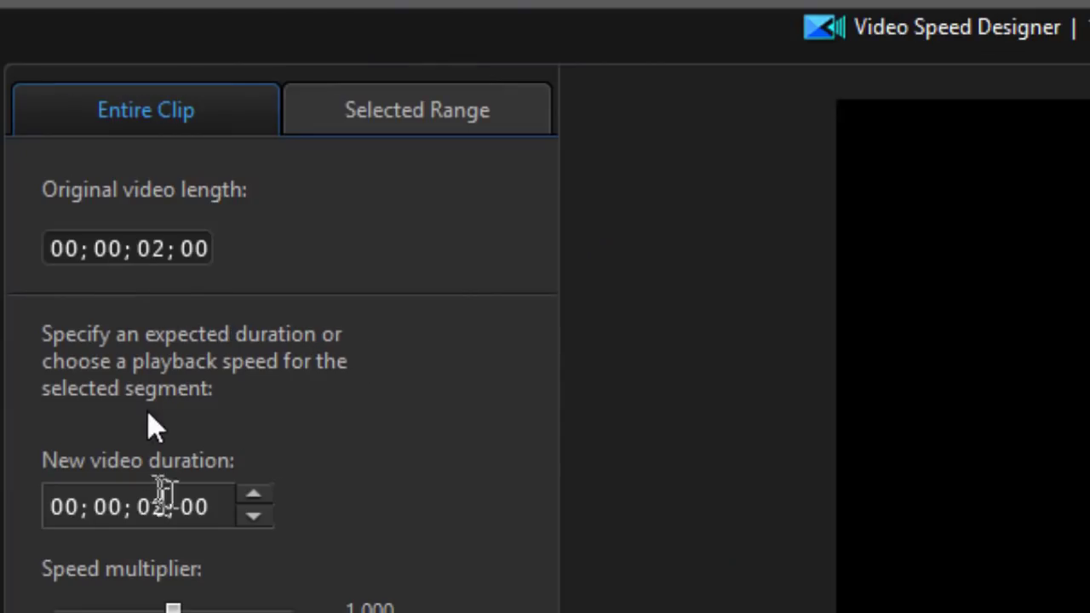
click(163, 499)
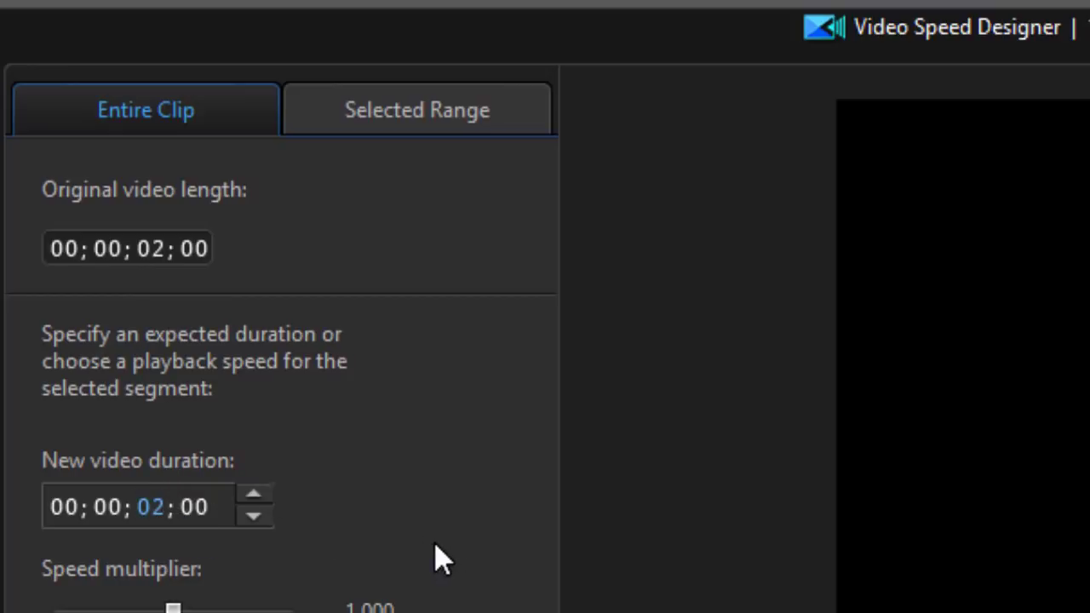
text(5)
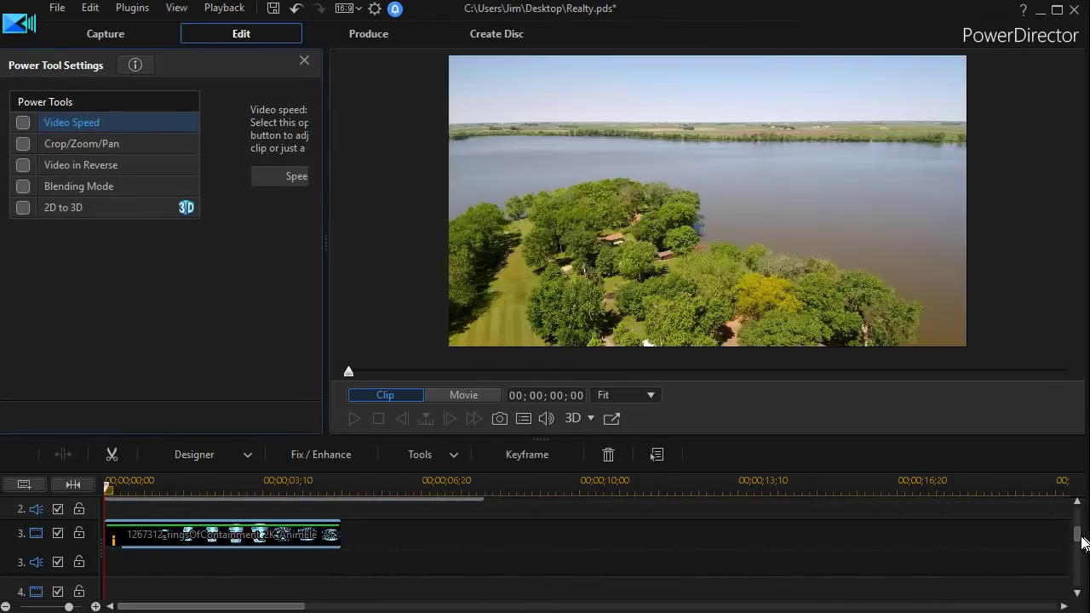
drag(1077, 535, 1074, 511)
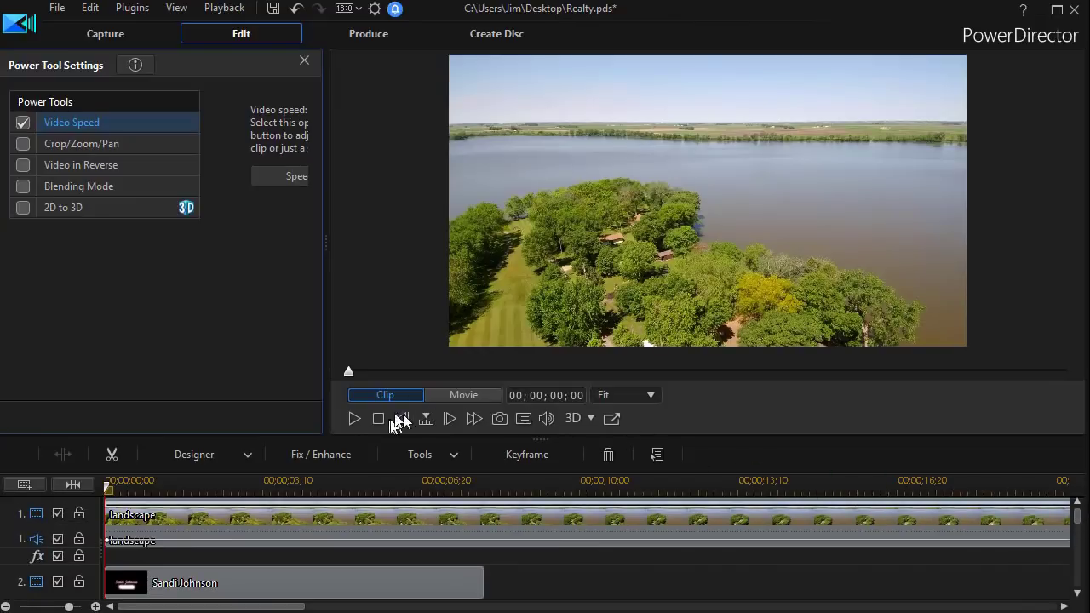
Play back the whole movie to review the slowed rings
click(441, 398)
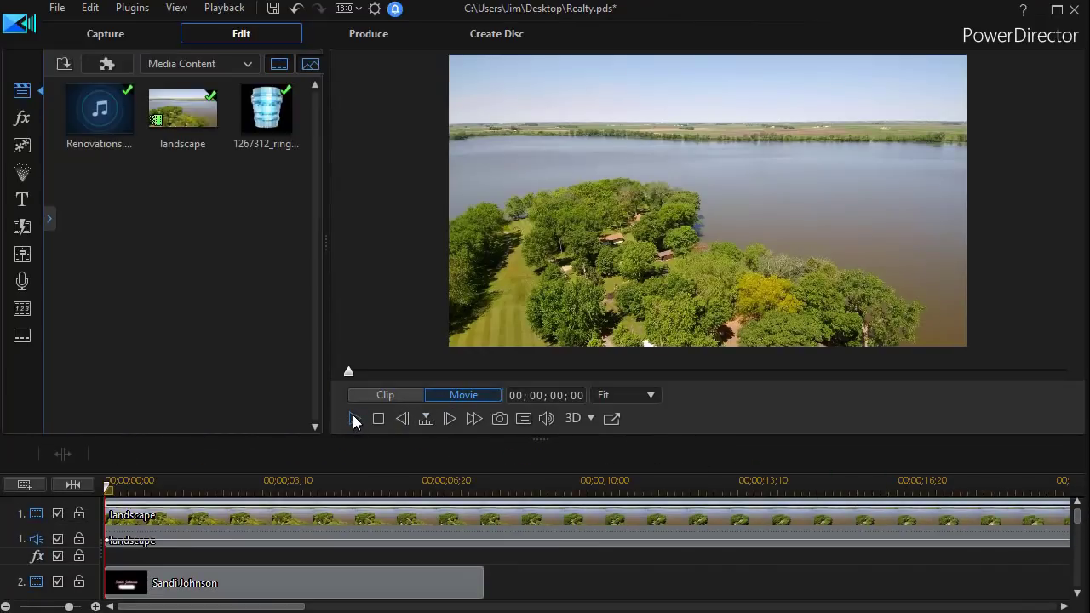
click(354, 419)
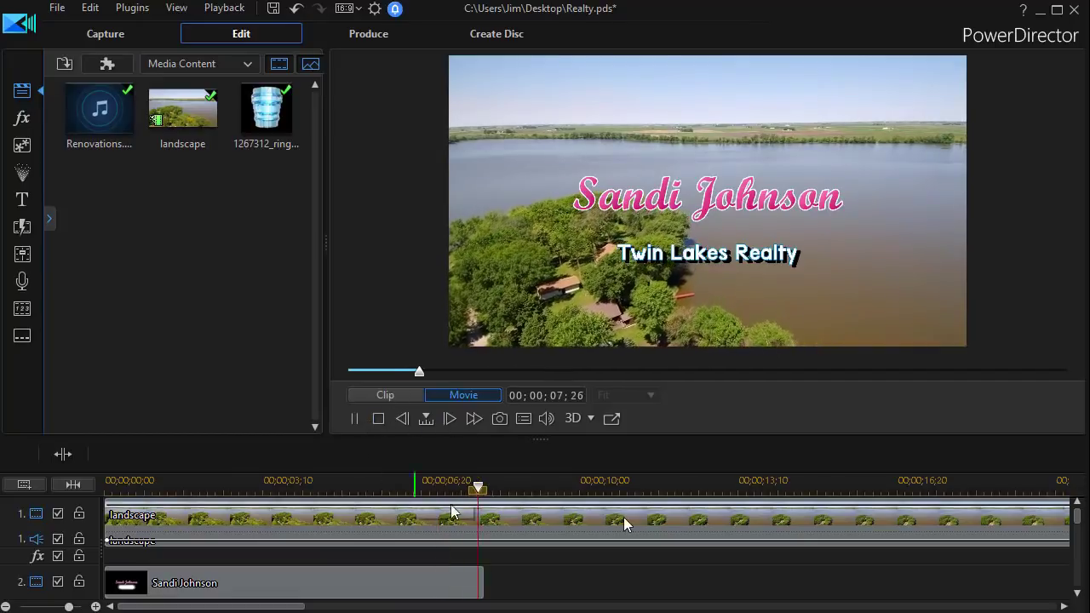
click(354, 419)
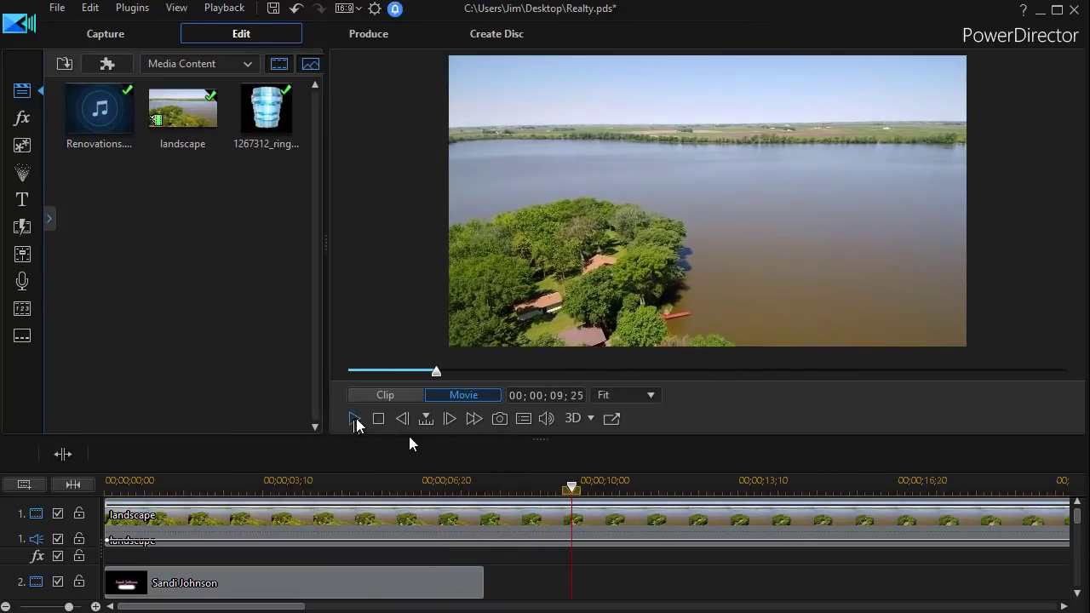
drag(1076, 516, 1076, 525)
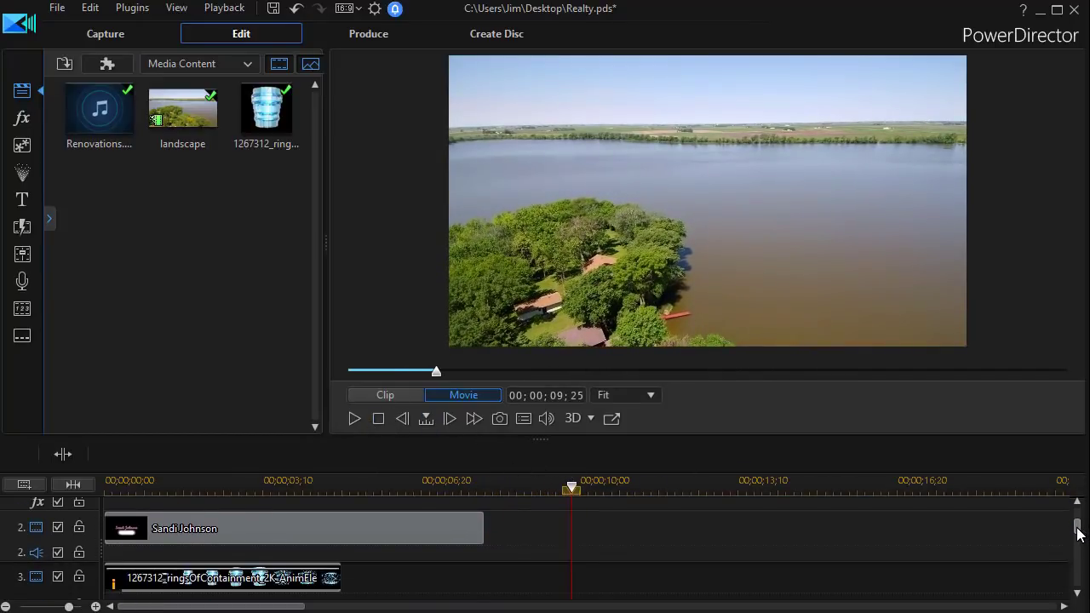
click(291, 514)
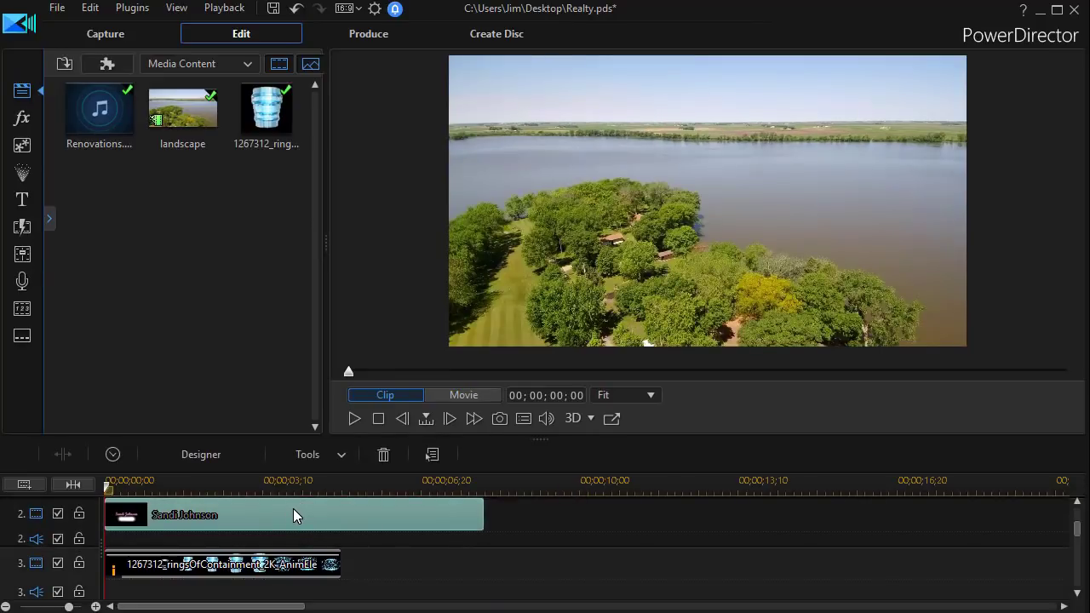
double_click(298, 511)
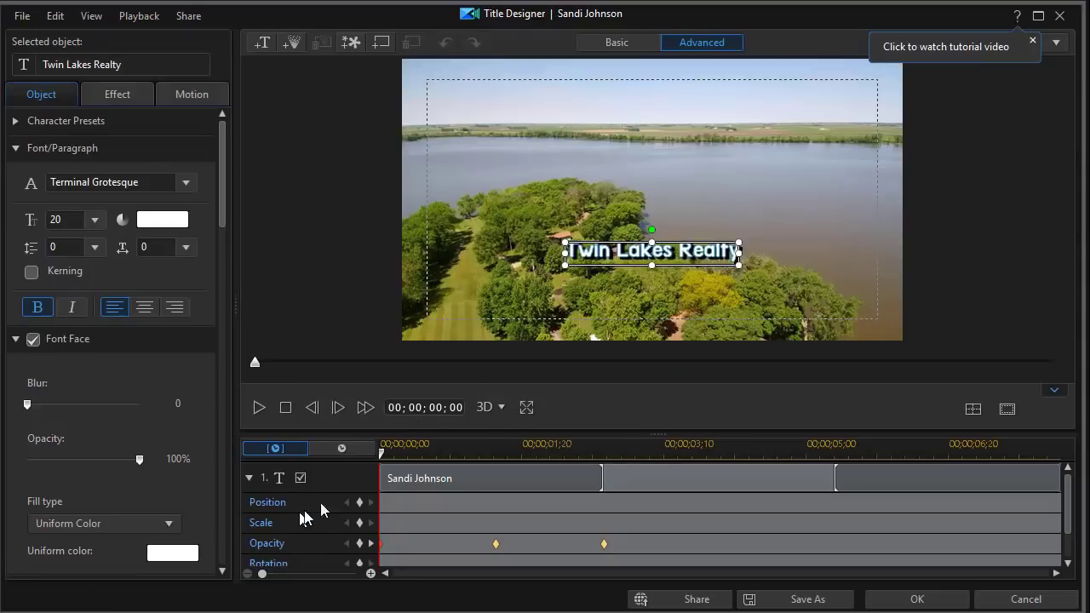
click(474, 481)
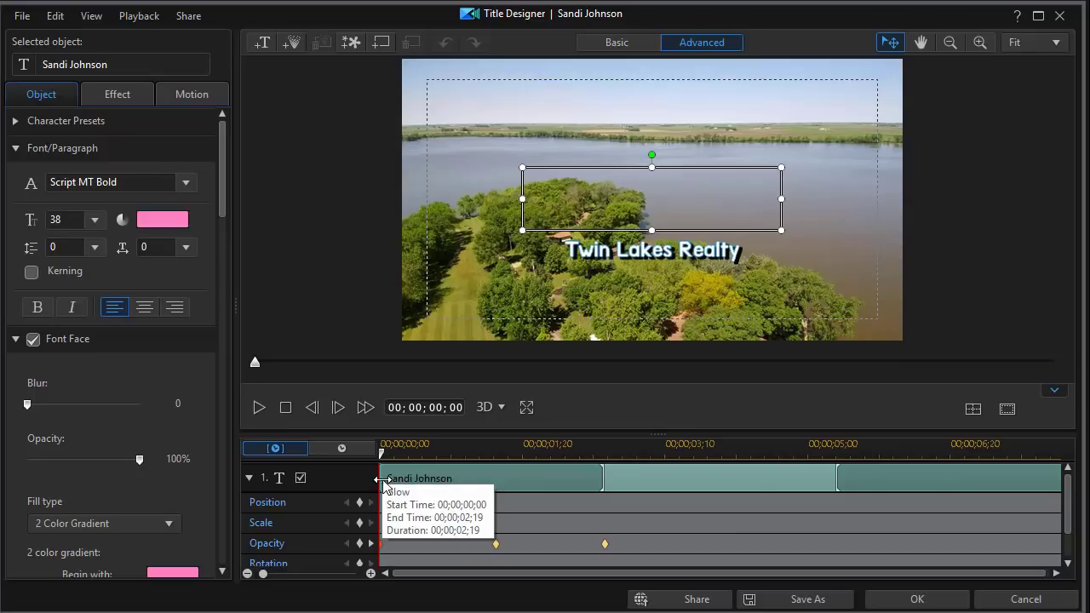
drag(381, 479, 410, 485)
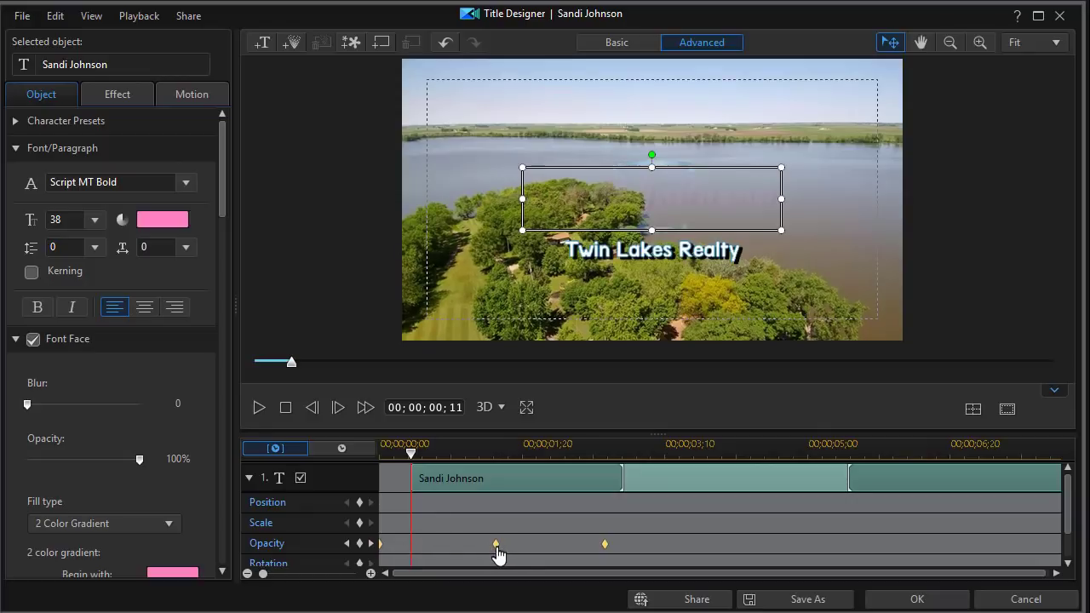
drag(500, 554, 547, 556)
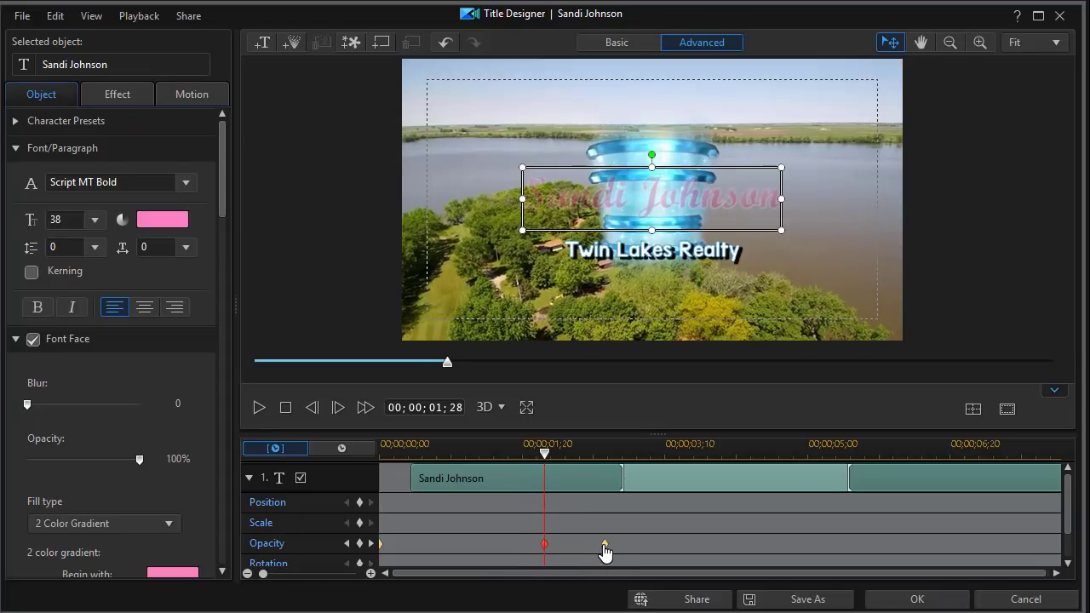
drag(605, 552, 770, 566)
Move the middle opacity keyframe later and apply the title edits
click(796, 566)
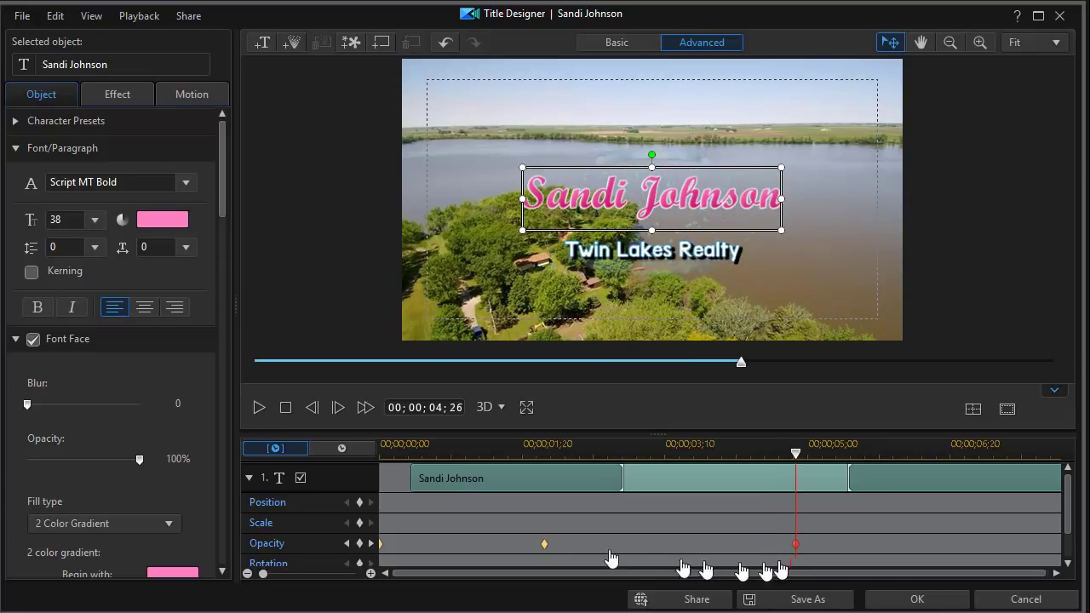
click(784, 569)
click(545, 549)
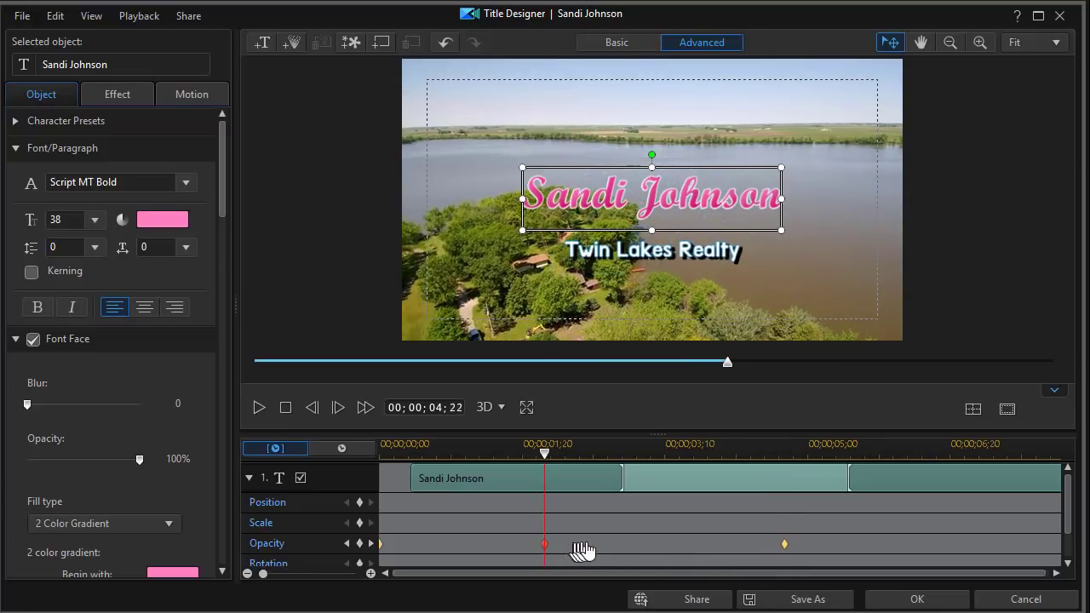
drag(666, 555, 669, 555)
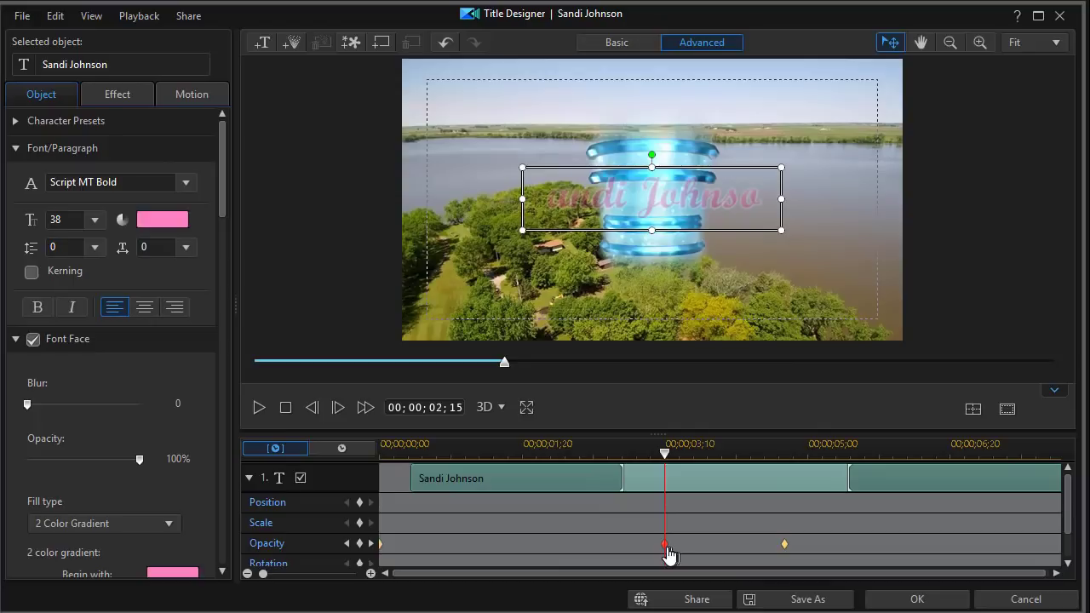
click(918, 598)
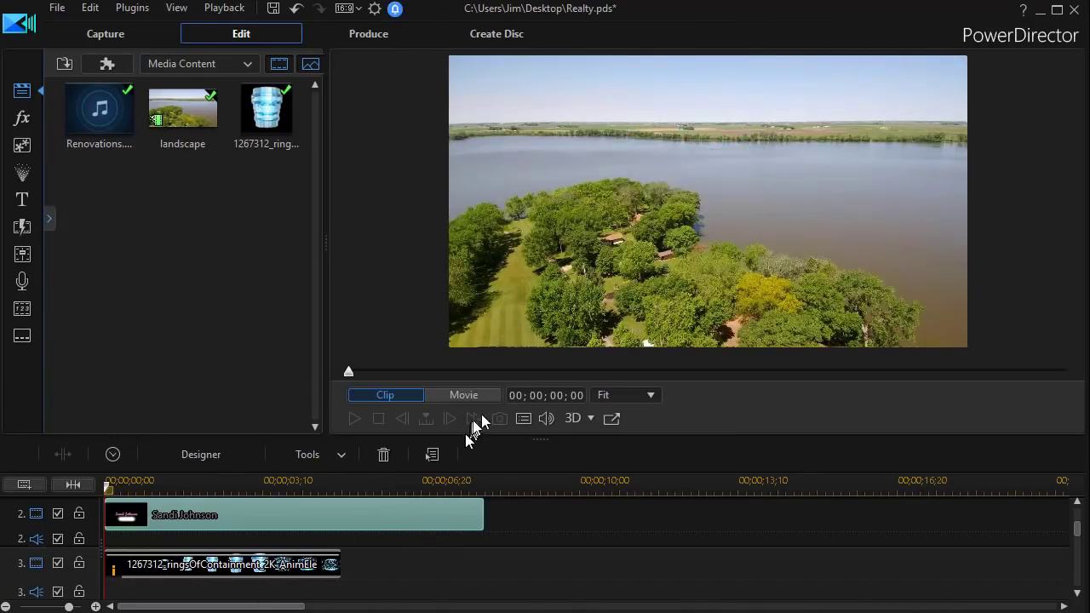
click(463, 396)
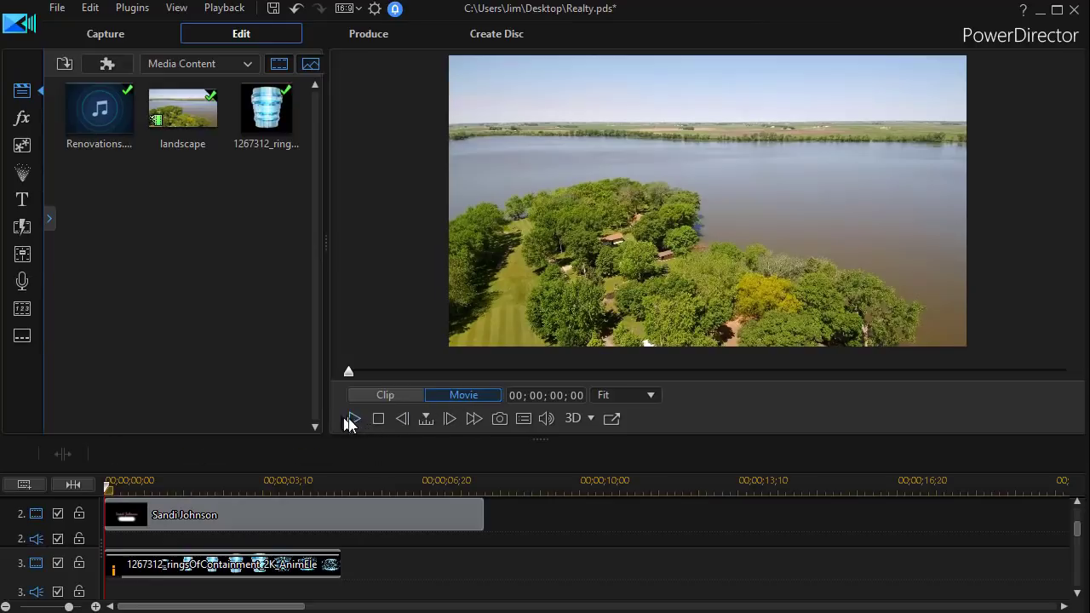
click(355, 421)
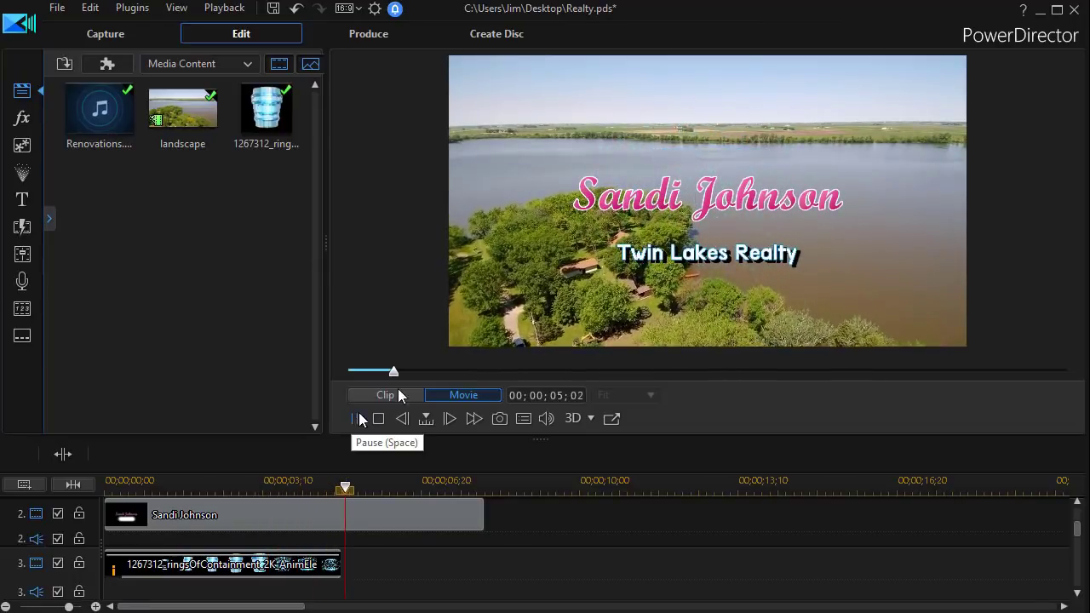
click(372, 515)
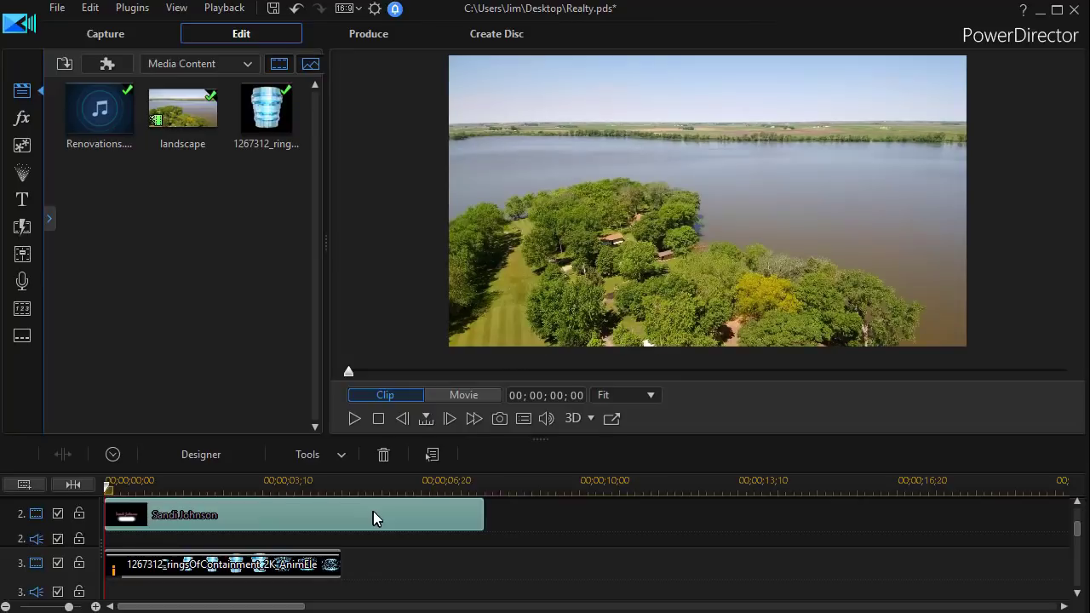
Reopen the title and delay the Twin Lakes Realty clip to start around 00;00;04;03
double_click(375, 514)
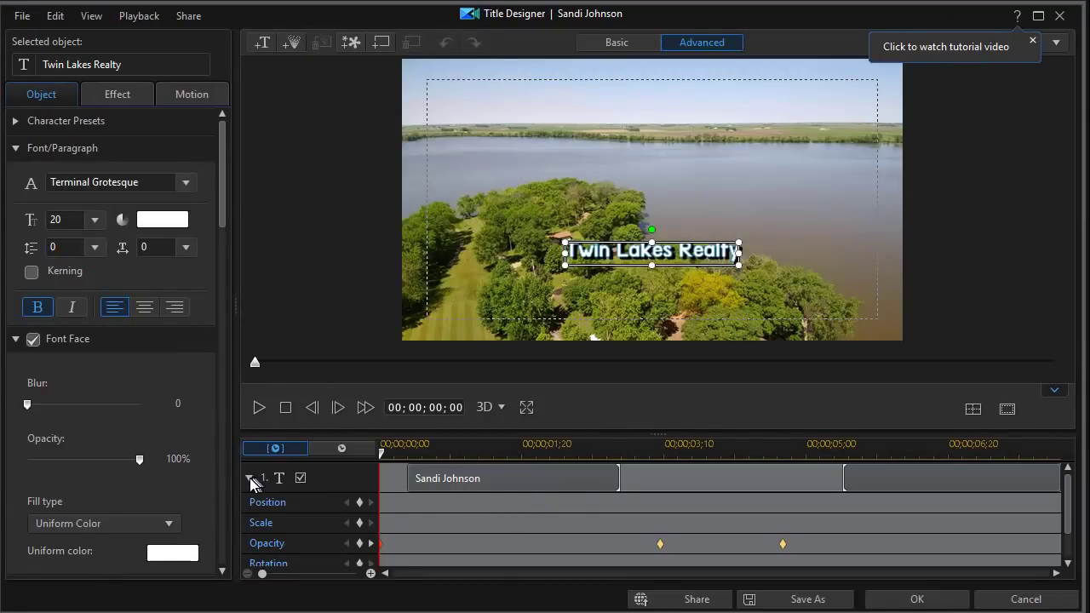
click(250, 479)
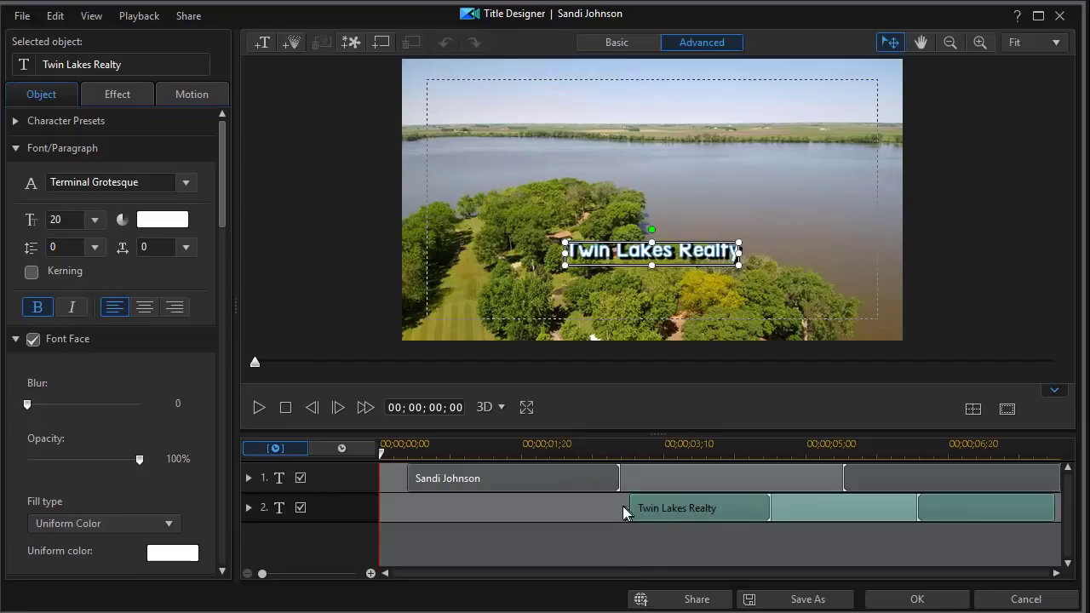
drag(631, 507, 730, 523)
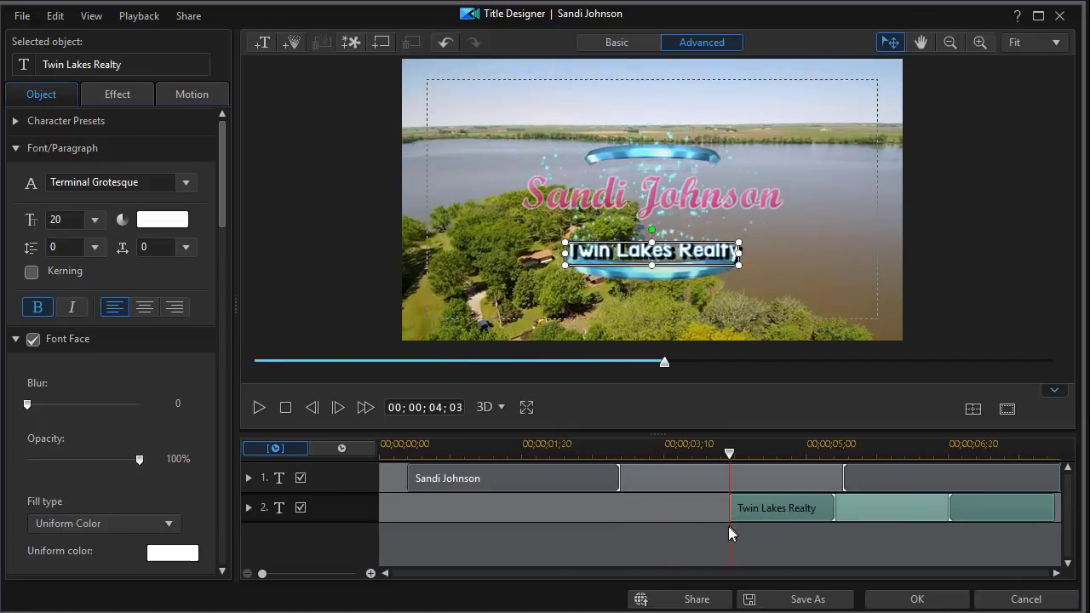
Apply the subtitle timing changes, then play the full movie from the start in Movie mode
click(934, 599)
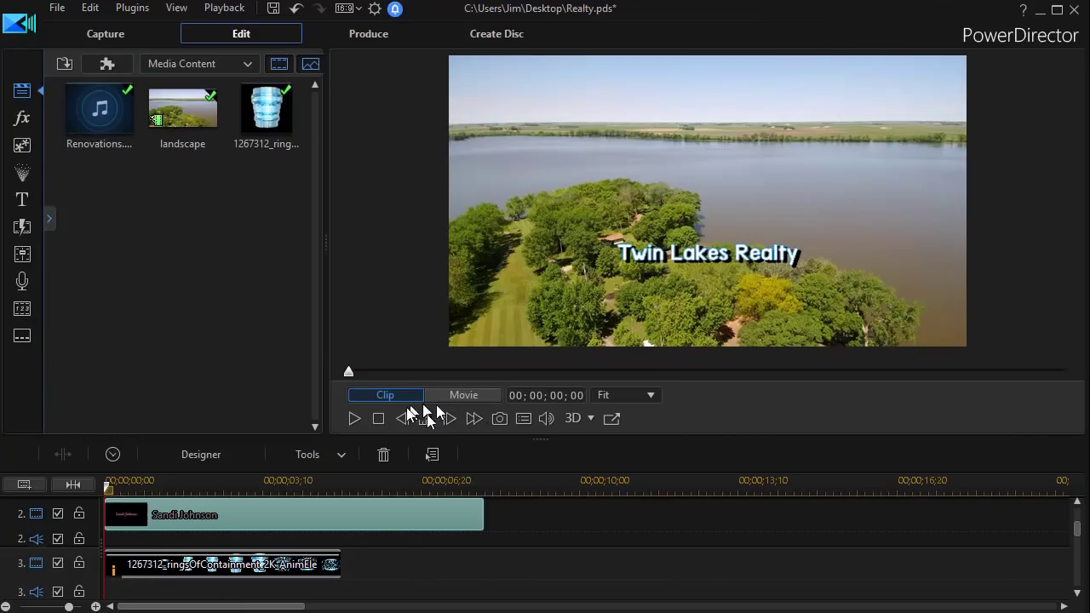
click(452, 397)
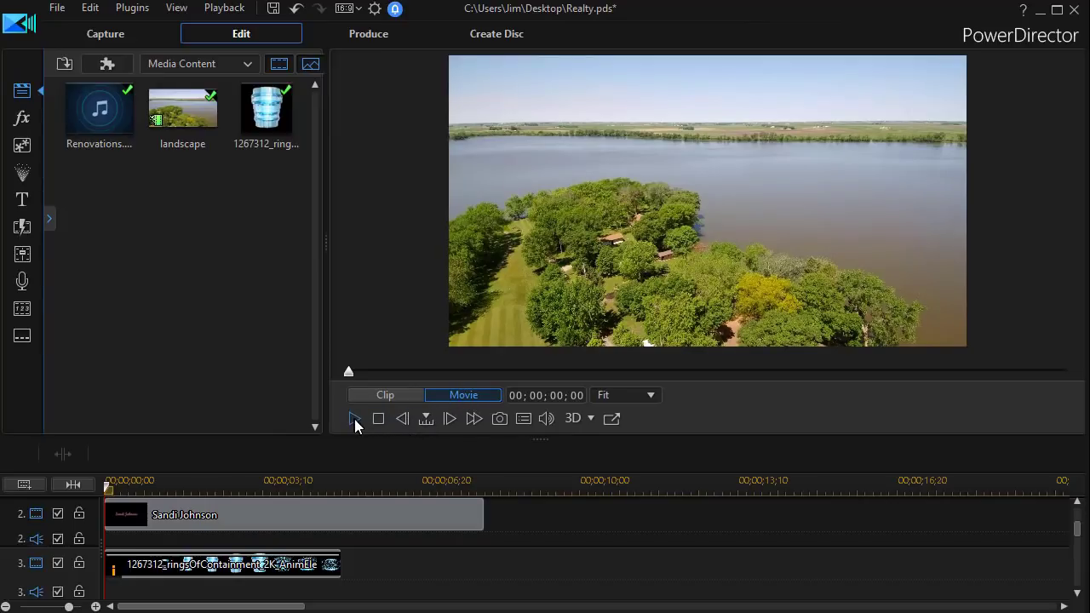
click(355, 418)
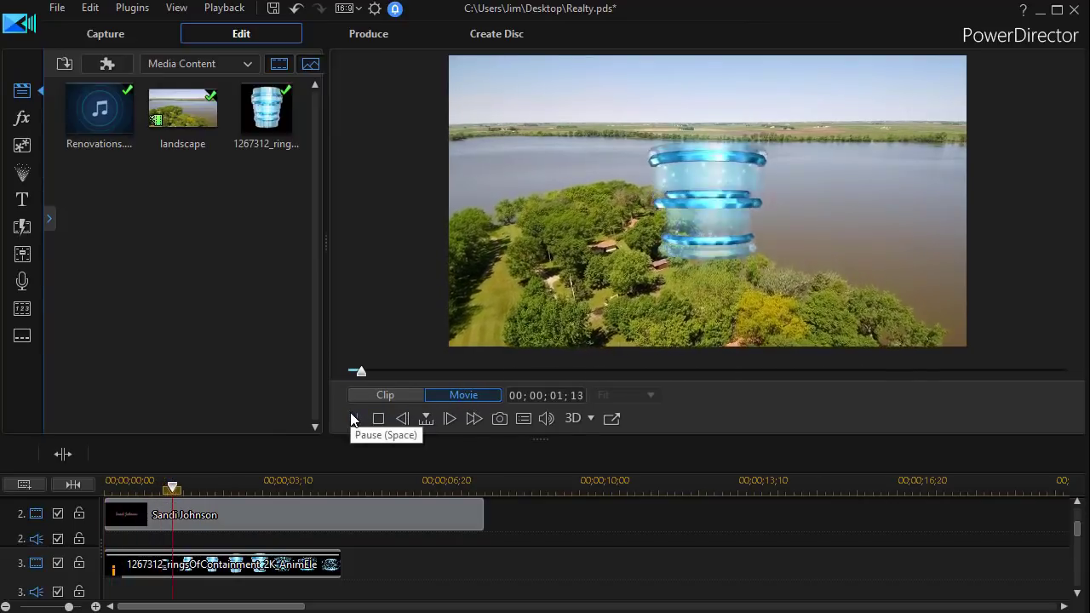